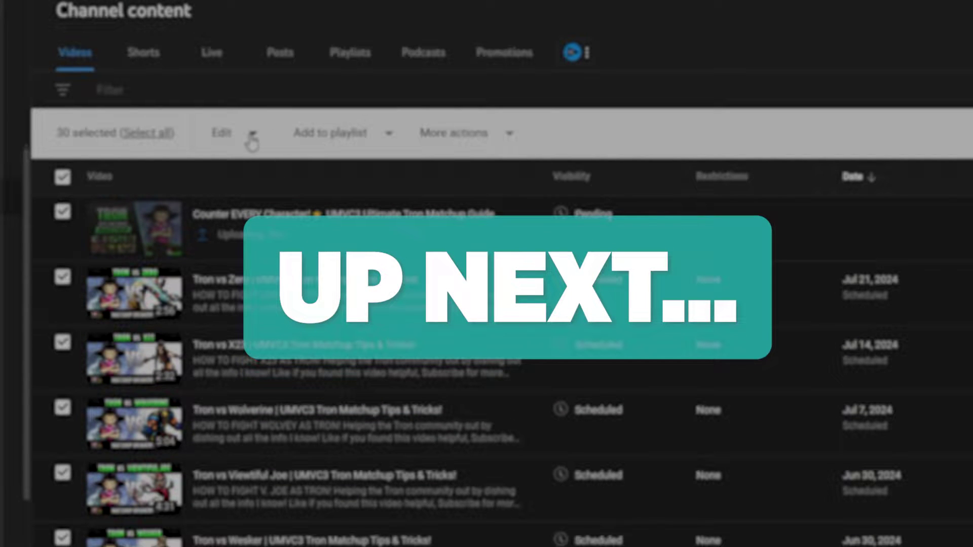
Open the channel page's Videos tab to see the latest Tron matchup uploads
left_click(252, 144)
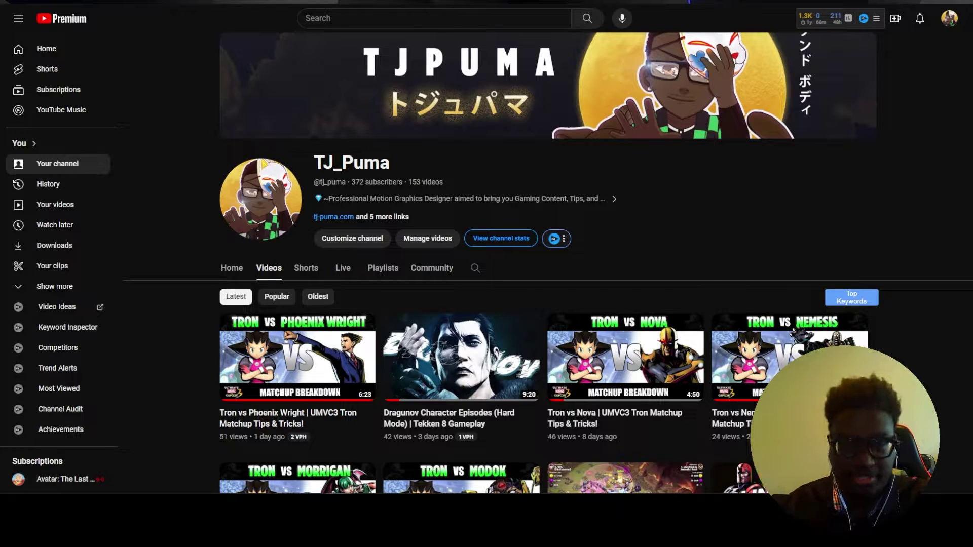
Go to YouTube Studio from the account menu and open Content to browse the uploaded videos
left_click(948, 26)
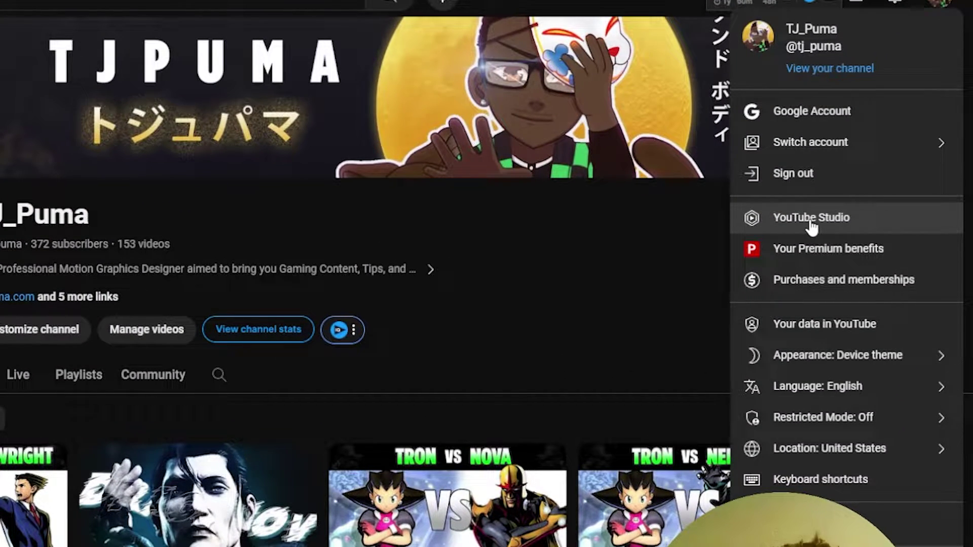
left_click(811, 223)
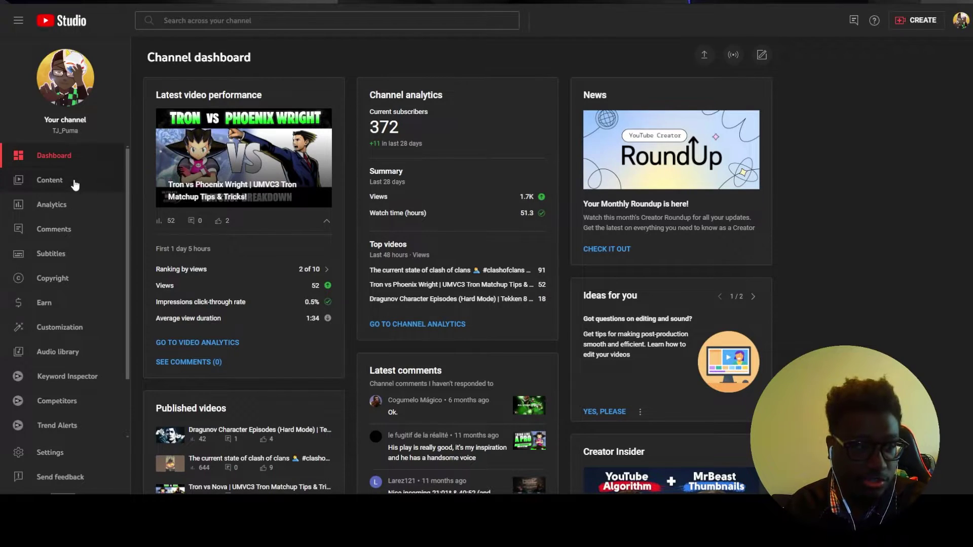
left_click(69, 185)
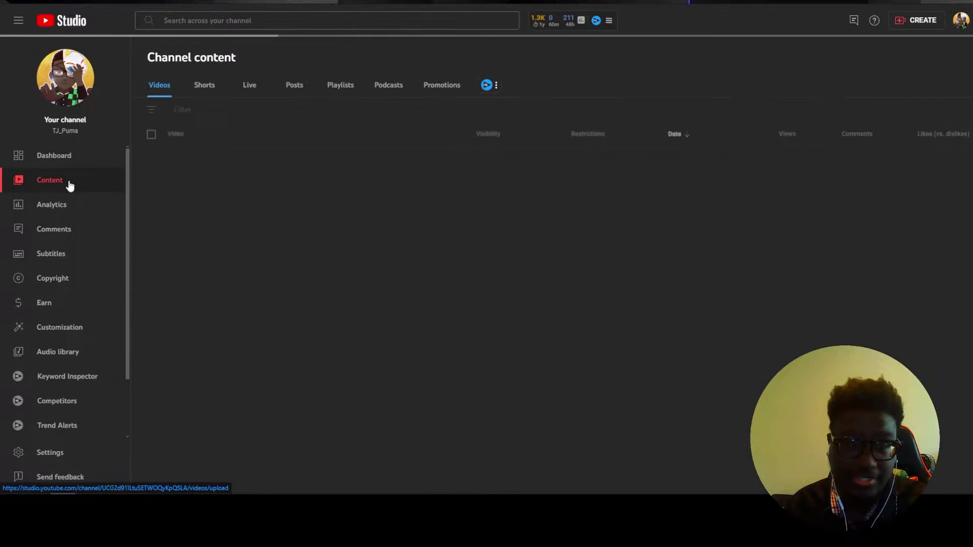
scroll(388, 266, "down", 6)
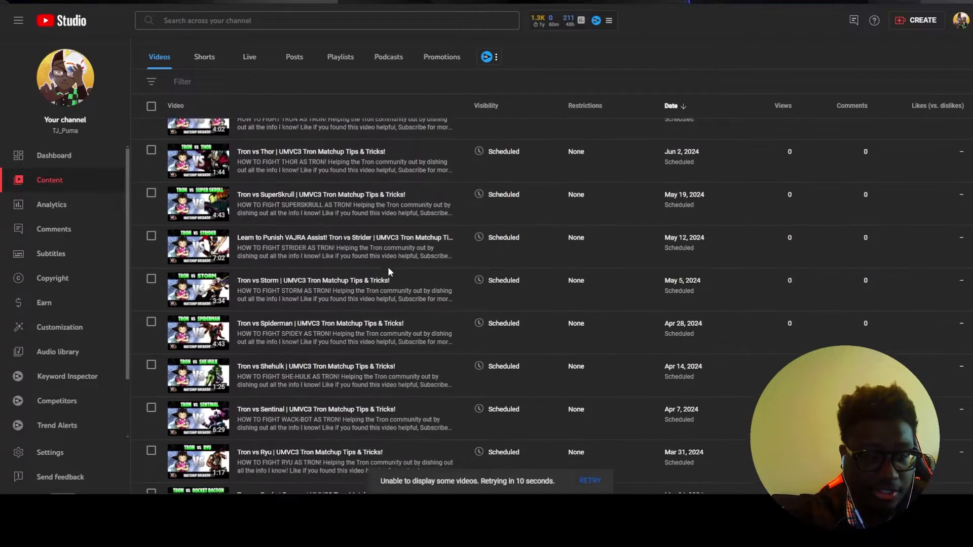
scroll(388, 266, "down", 8)
scroll(350, 324, "up", 1)
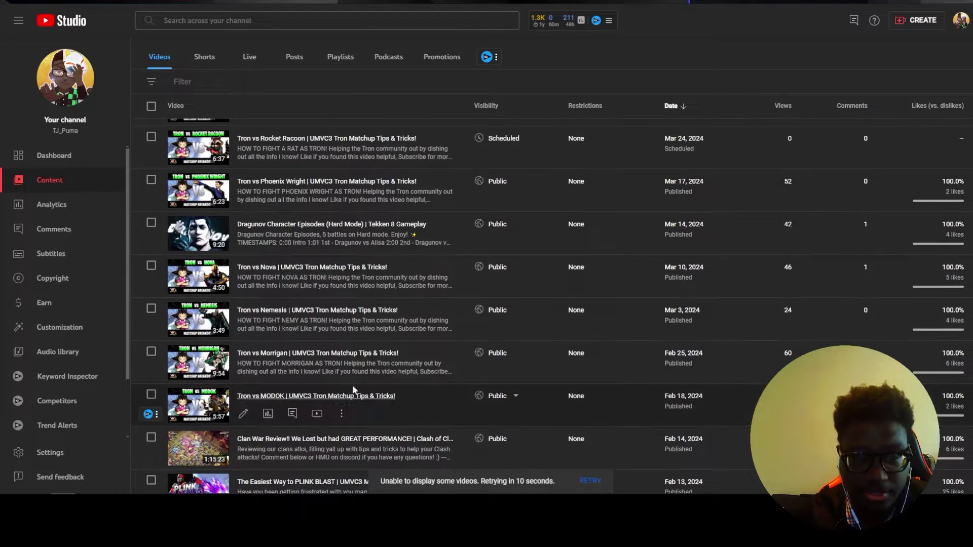
scroll(343, 383, "up", 10)
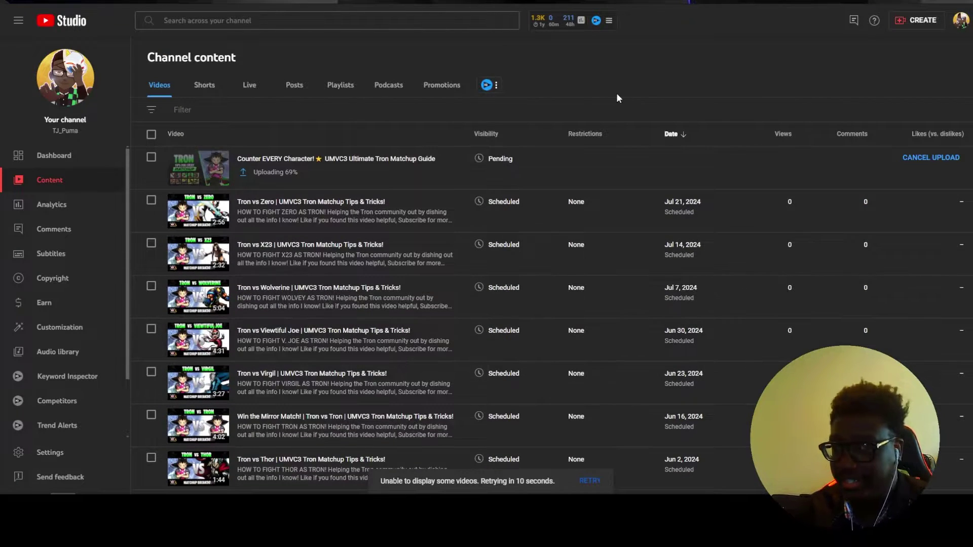
Filter the Content list to titles containing 'tron vs'
left_click(213, 112)
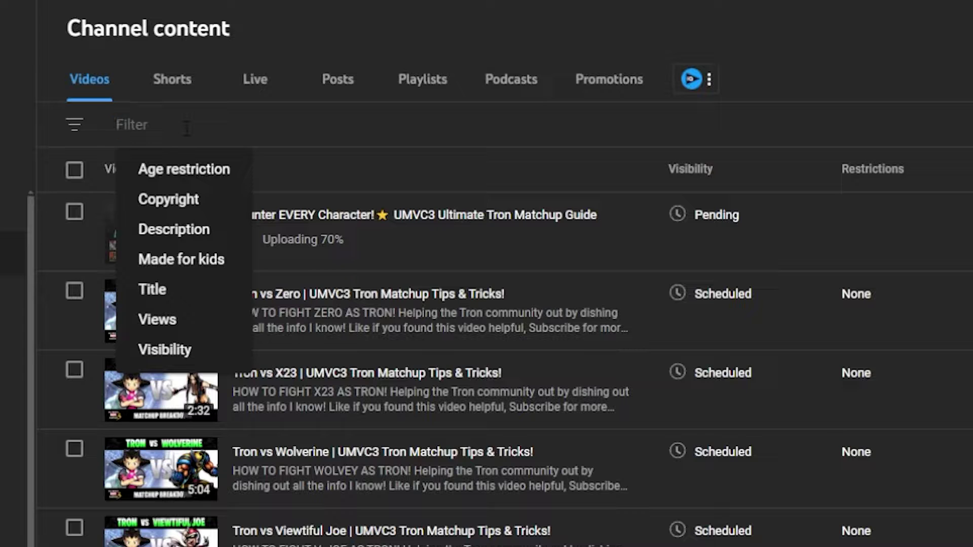
type("tron vs")
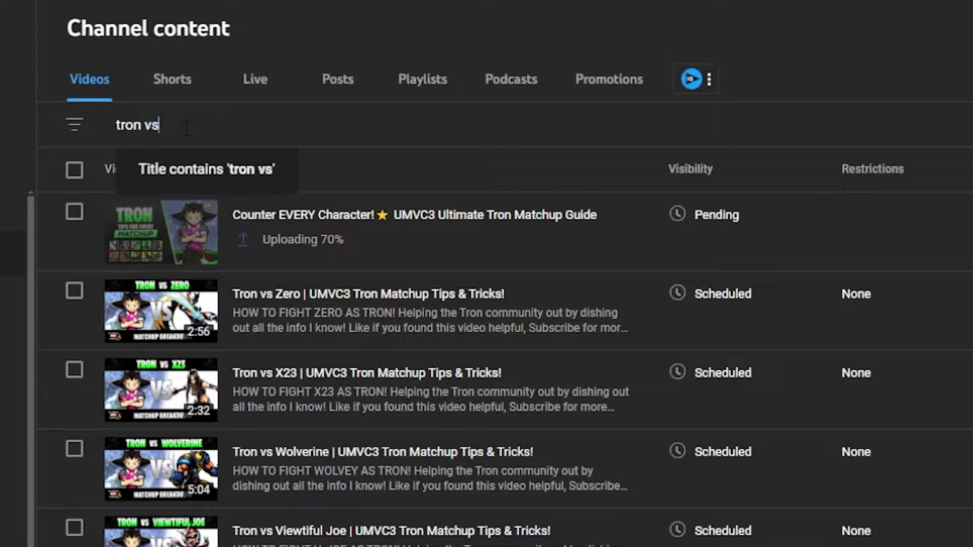
key("Return")
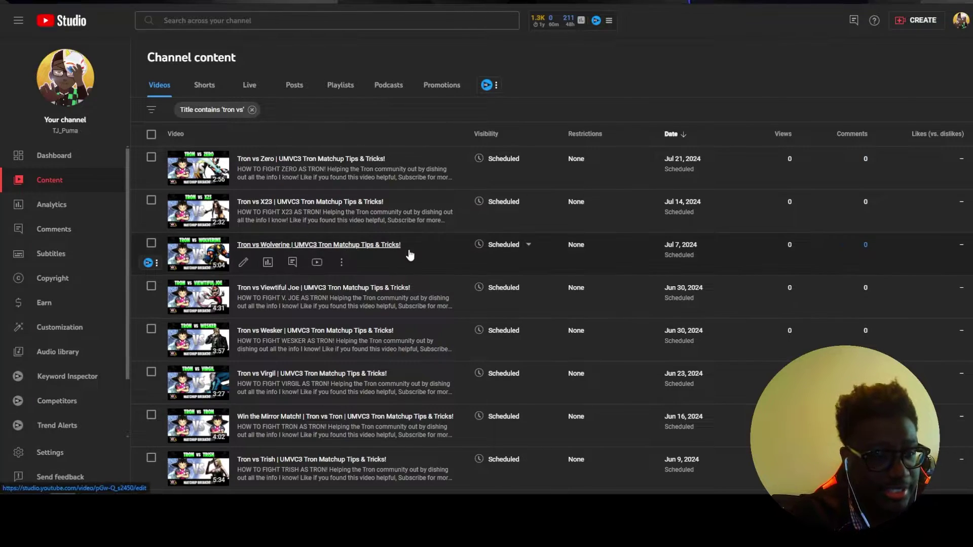
scroll(409, 252, "down", 8)
scroll(372, 319, "down", 3)
Check which playlists the Tron vs Zero video belongs to in its details
scroll(372, 320, "up", 10)
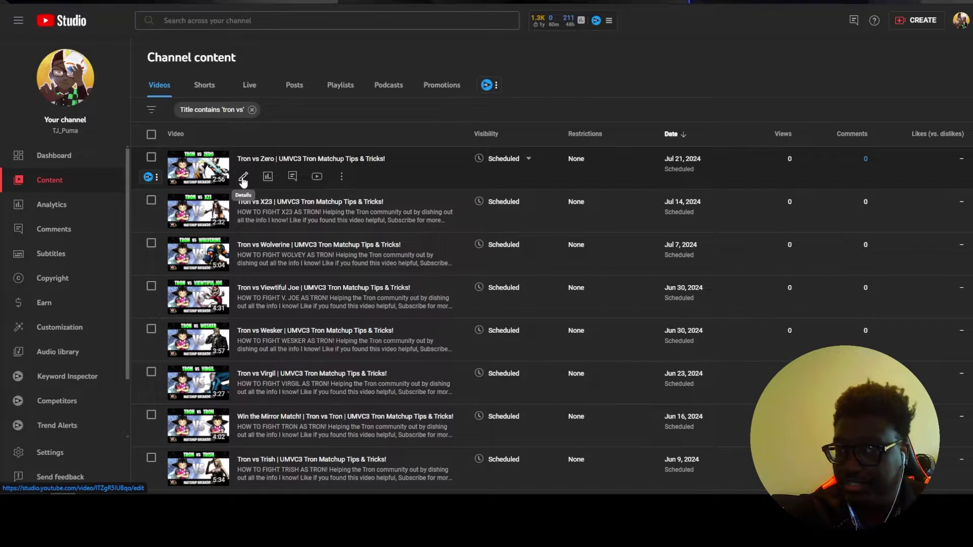
left_click(243, 177)
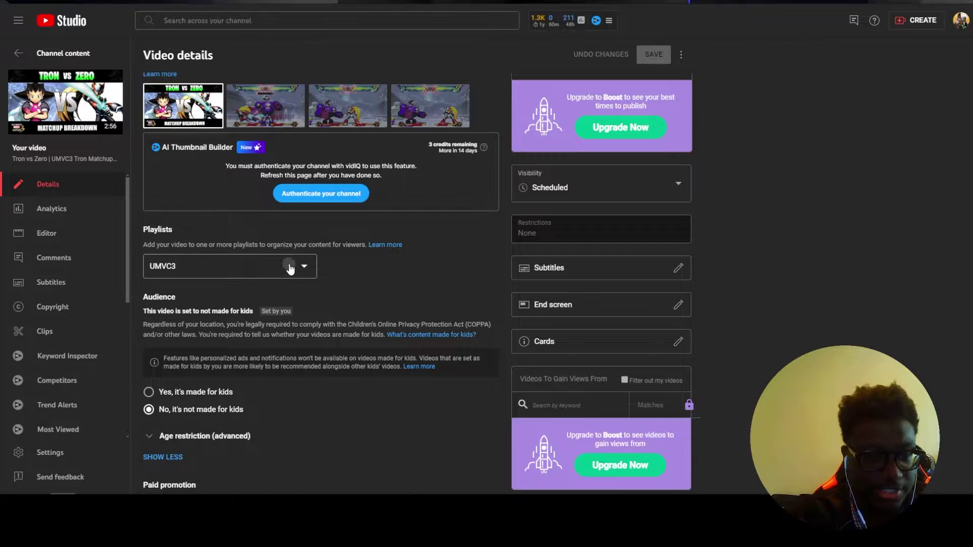
left_click(289, 267)
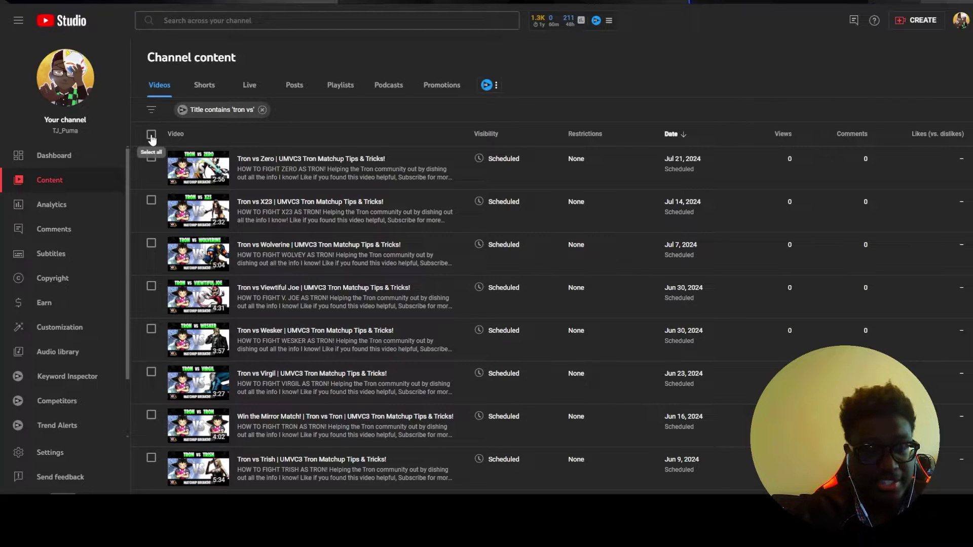
Tick the header checkbox to select all 30 filtered 'tron vs' videos, confirming Tron vs Zero is included
left_click(151, 135)
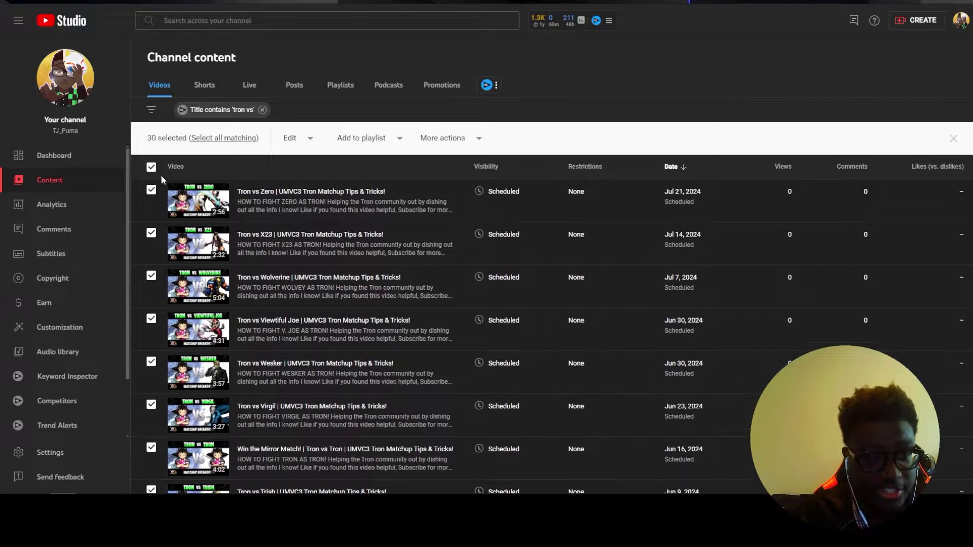
left_click(151, 190)
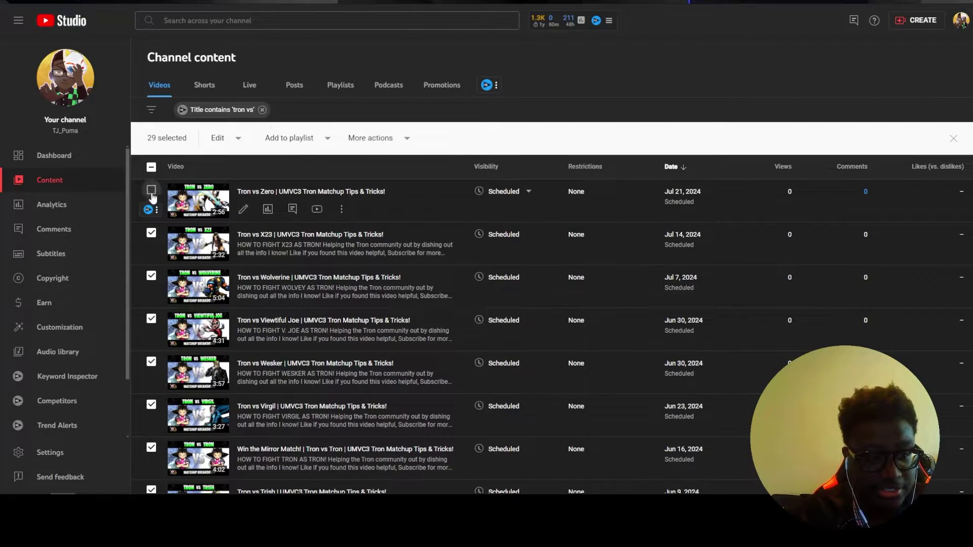
left_click(151, 190)
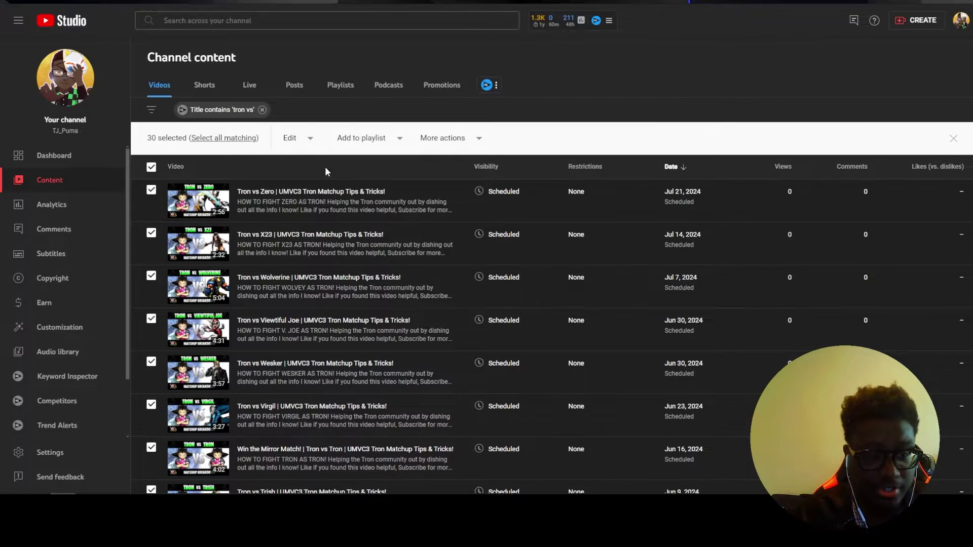
scroll(357, 261, "down", 13)
scroll(357, 260, "down", 6)
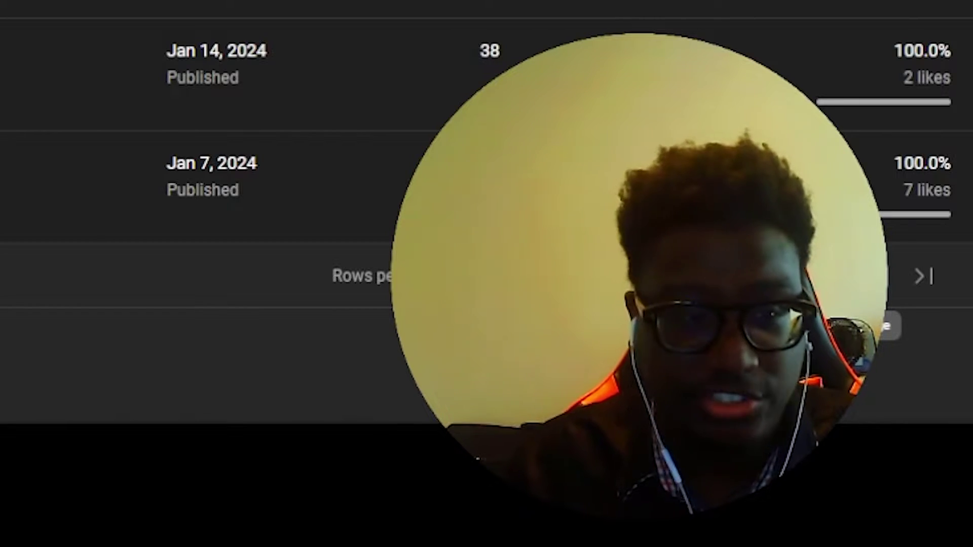
scroll(202, 228, "up", 5)
scroll(203, 228, "up", 5)
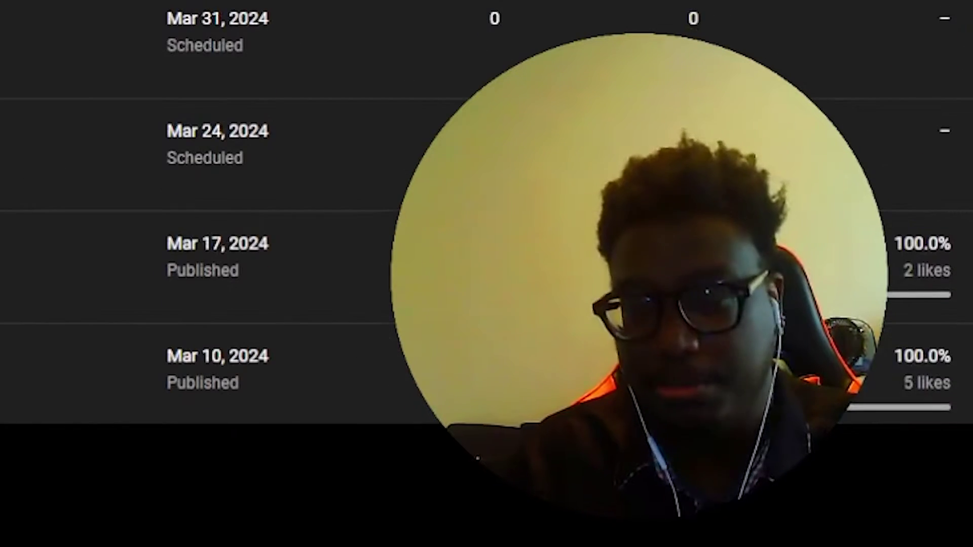
scroll(202, 228, "up", 8)
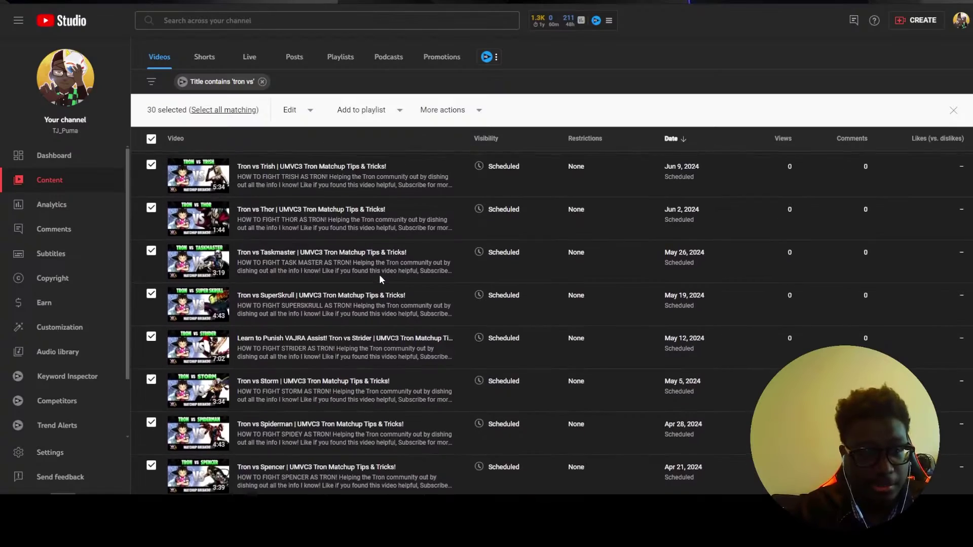
scroll(381, 280, "up", 2)
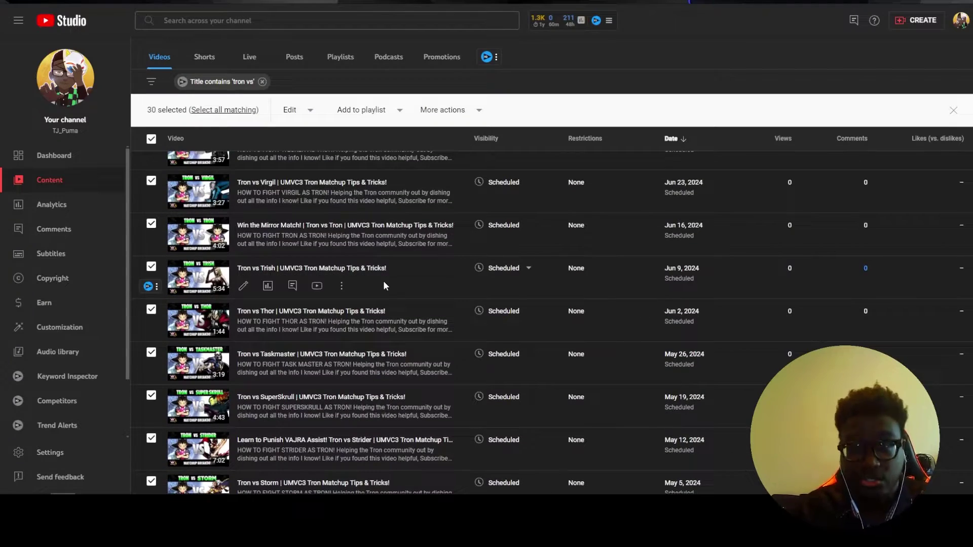
scroll(384, 286, "up", 5)
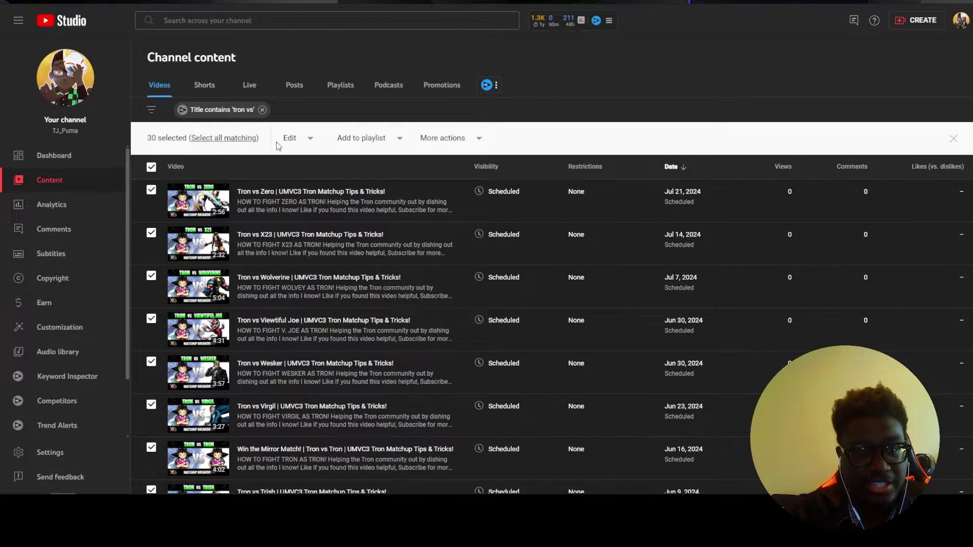
Move the 30 selected videos from UMVC3 to 'UMVC3 - Ultimate Tron Matchup Guide!' and save
left_click(398, 141)
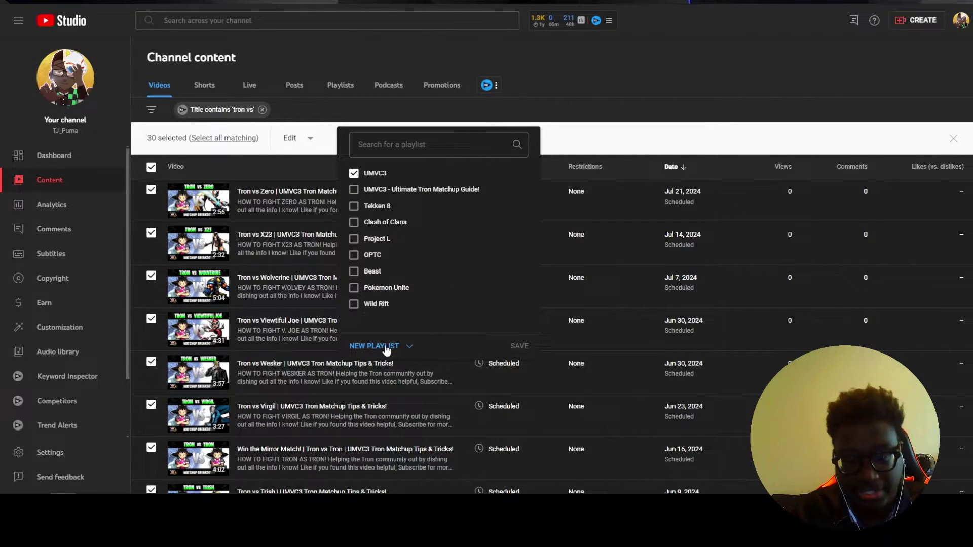
left_click(403, 347)
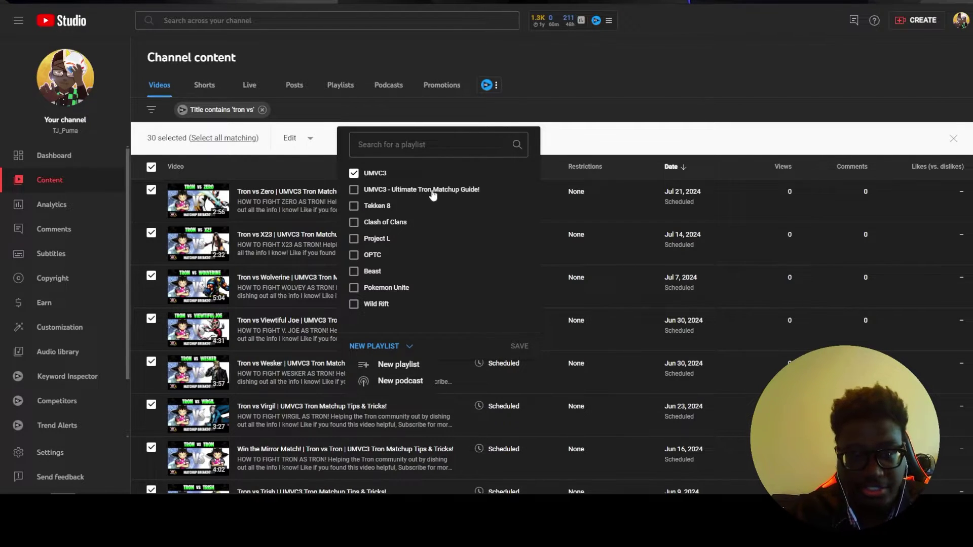
left_click(353, 190)
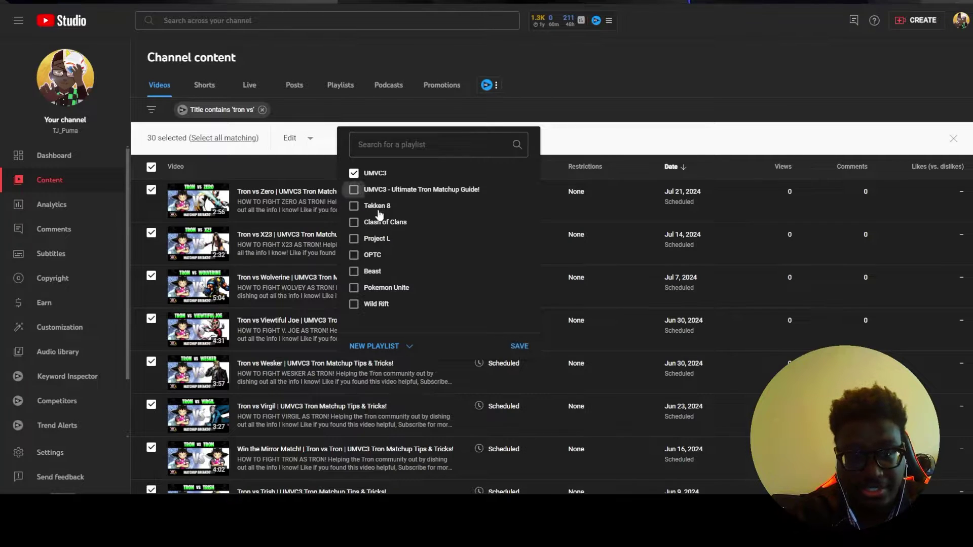
left_click(354, 173)
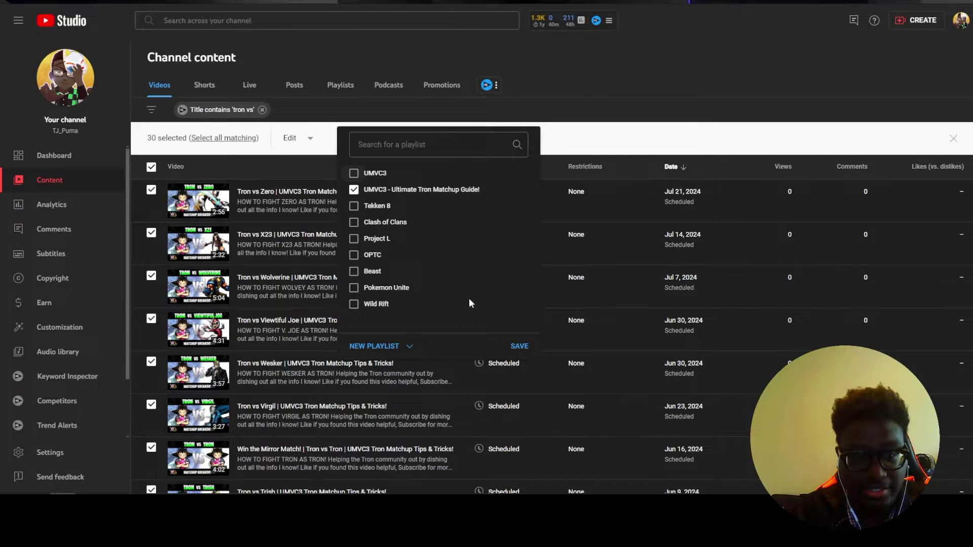
left_click(521, 347)
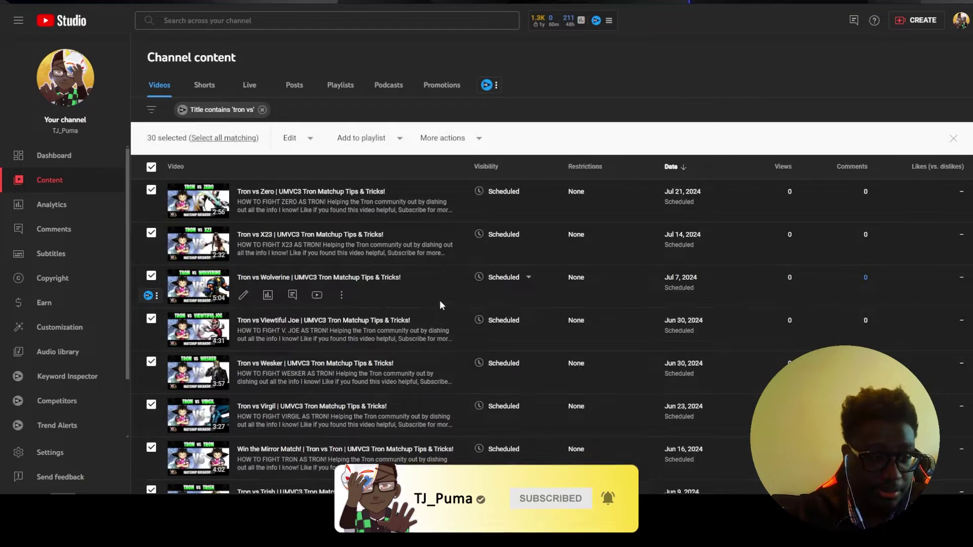
mouse_move(479, 319)
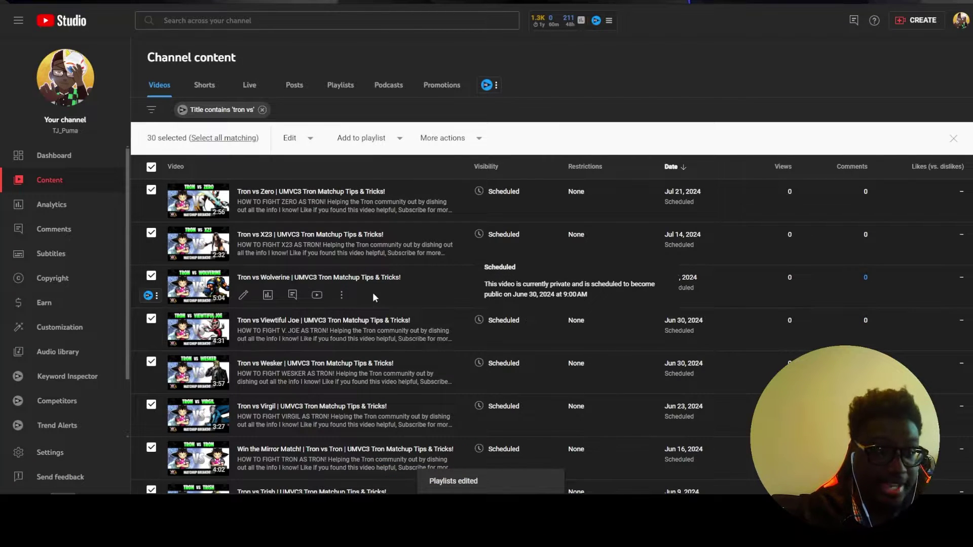
Review the videos in the 'UMVC3 - Ultimate Tron Matchup Guide!' playlist, then return to the playlists list
left_click(339, 87)
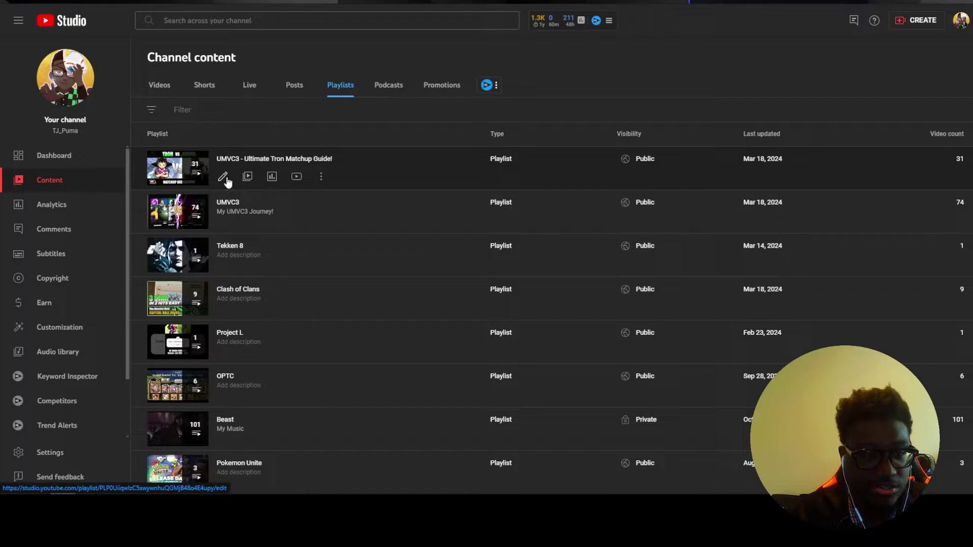
left_click(247, 178)
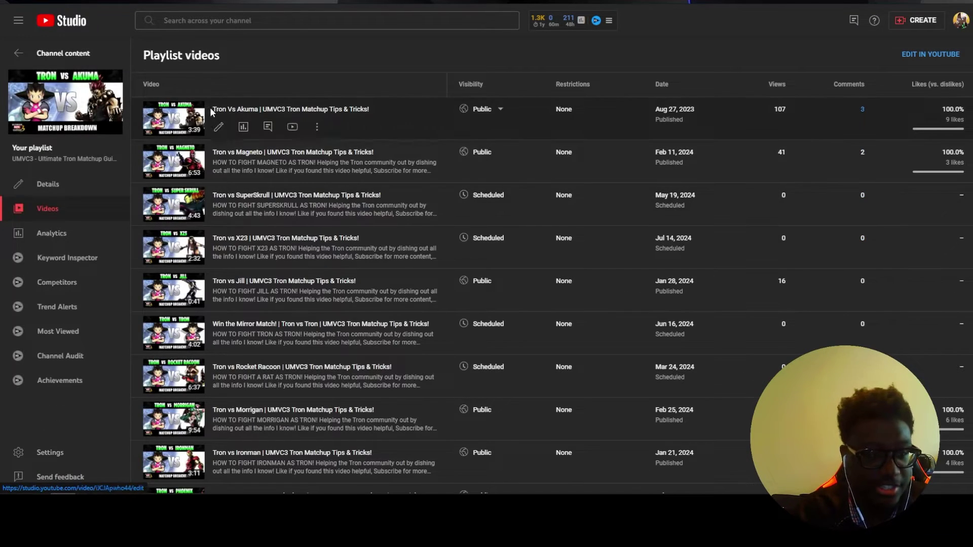
scroll(305, 181, "down", 7)
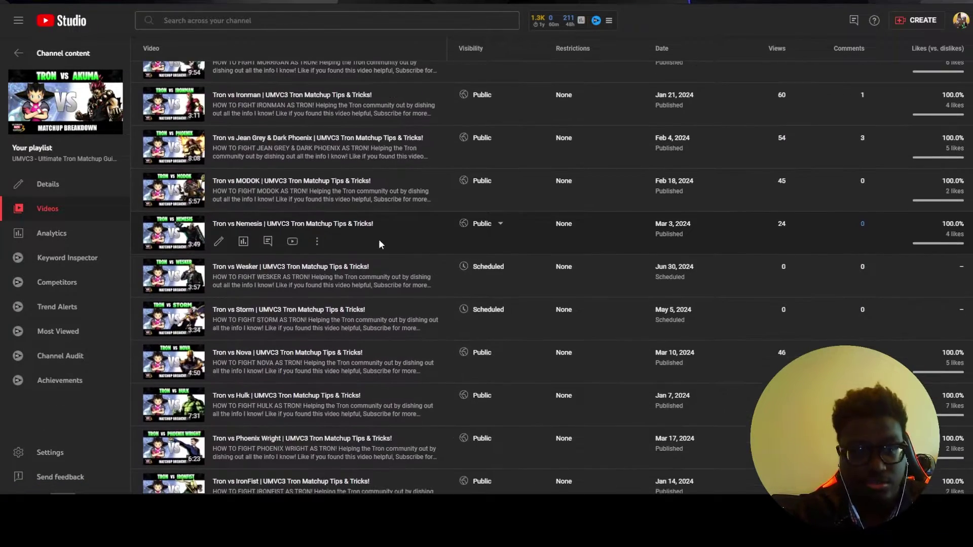
scroll(380, 248, "down", 8)
scroll(203, 228, "up", 15)
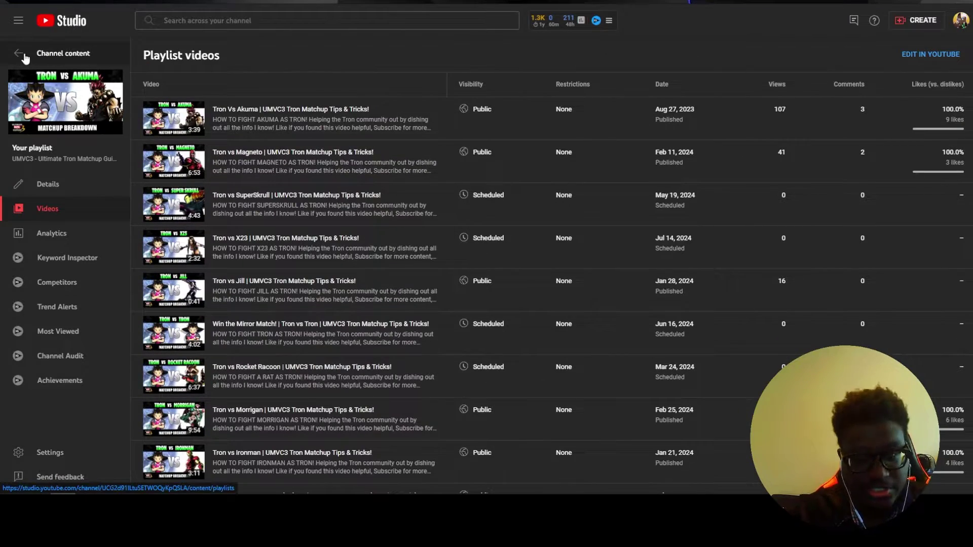
left_click(23, 57)
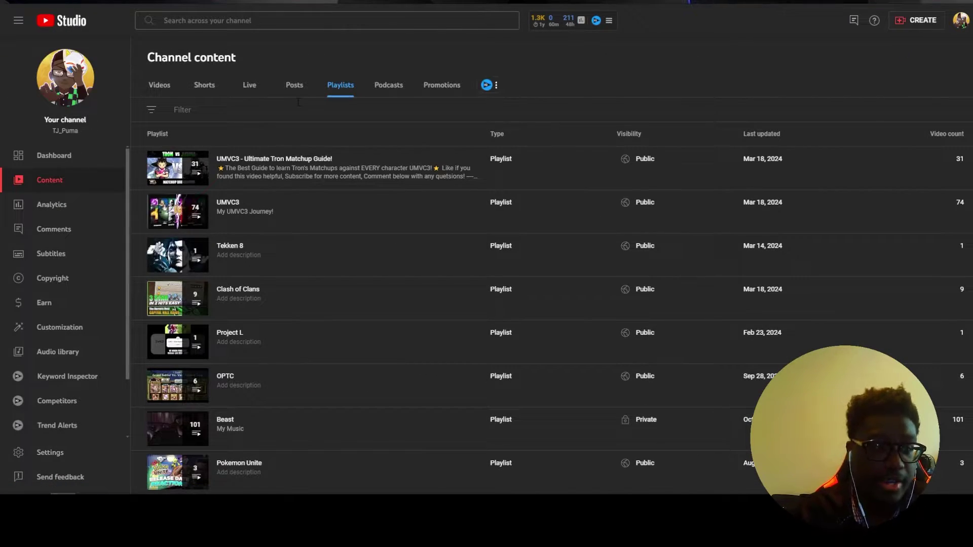
Return to the filtered Tron vs videos, clear the 30-video selection and browse to the next page
left_click(164, 84)
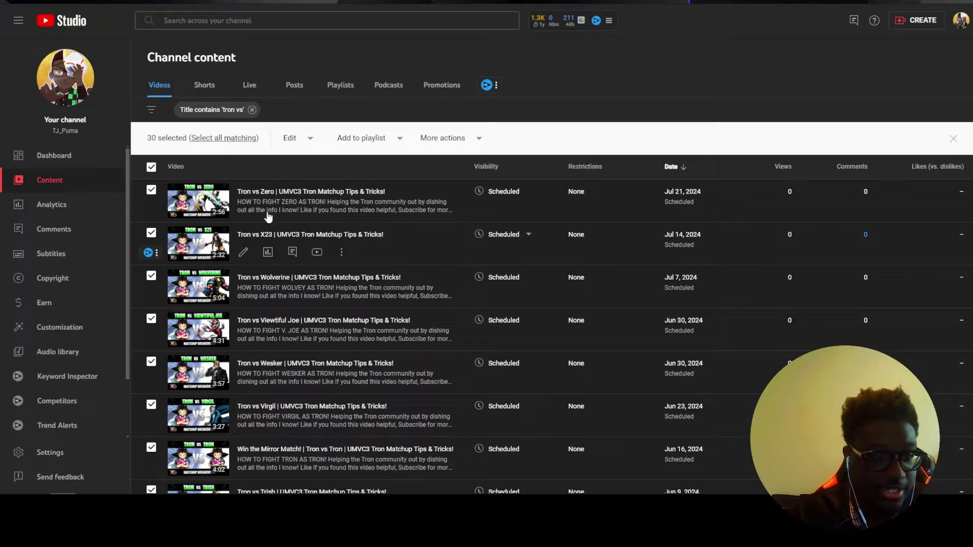
left_click(151, 167)
scroll(445, 237, "down", 7)
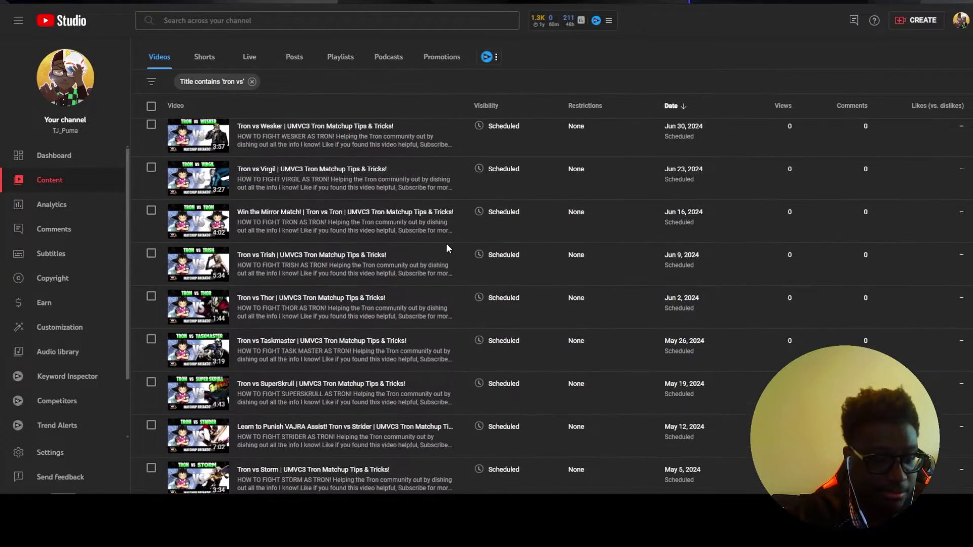
scroll(447, 247, "down", 14)
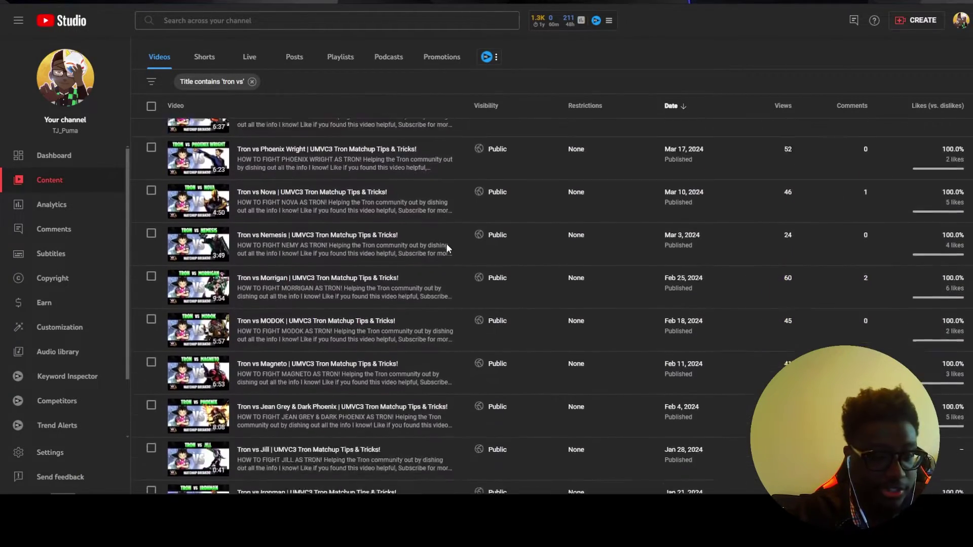
scroll(302, 244, "up", 4)
scroll(302, 305, "down", 5)
left_click(935, 438)
scroll(482, 294, "down", 6)
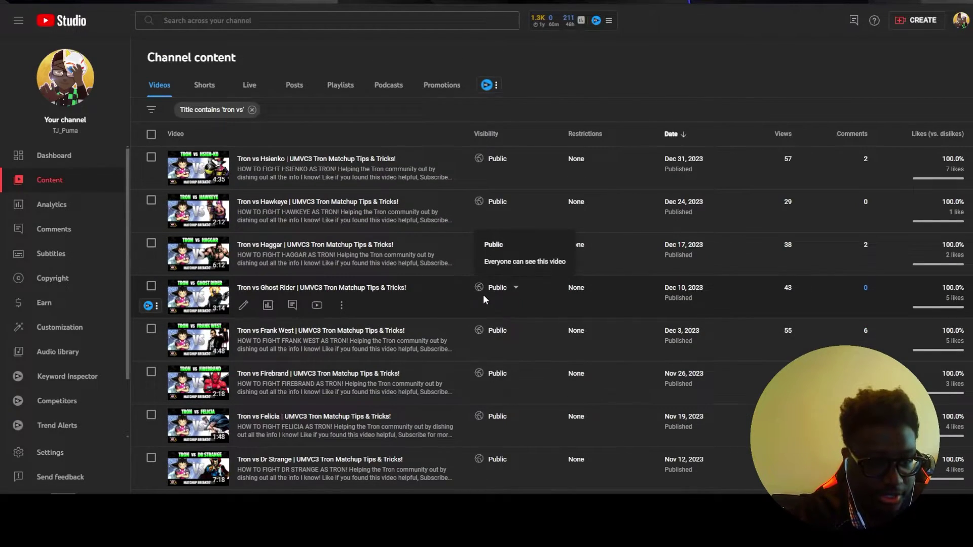
scroll(482, 294, "down", 6)
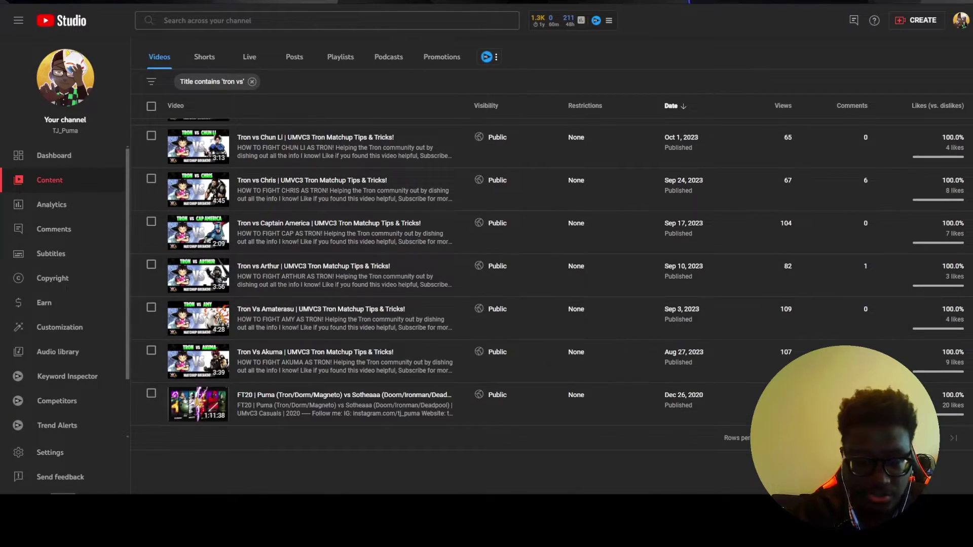
scroll(470, 362, "up", 2)
scroll(469, 362, "down", 2)
scroll(458, 362, "up", 12)
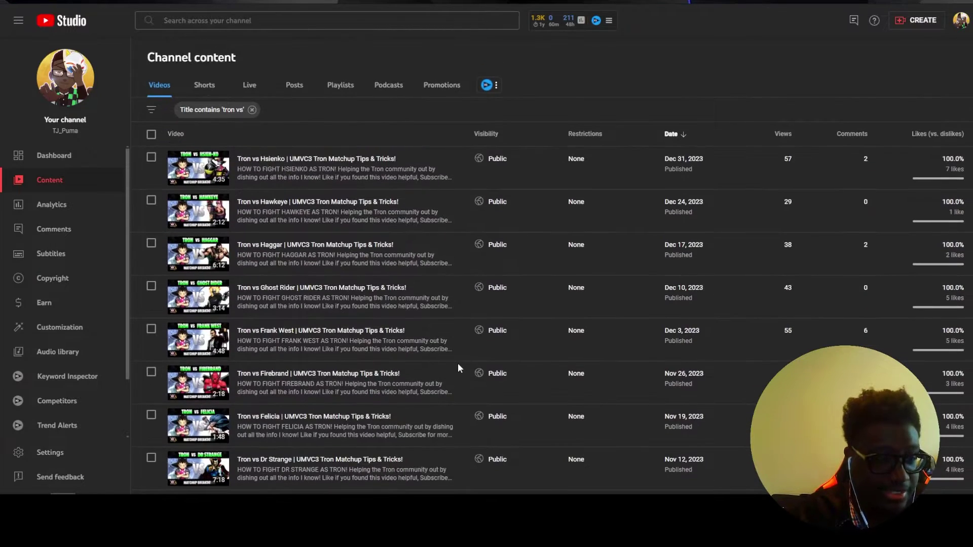
Select all videos on the page except Puma vs FeedYourGreed and the FT20 match, then show playlist choices
left_click(151, 135)
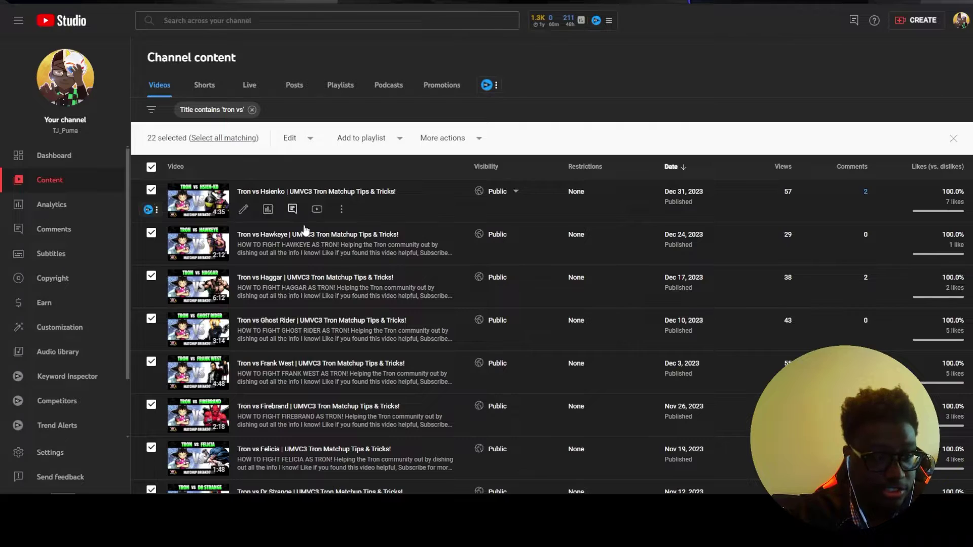
scroll(314, 230, "down", 7)
scroll(393, 290, "down", 2)
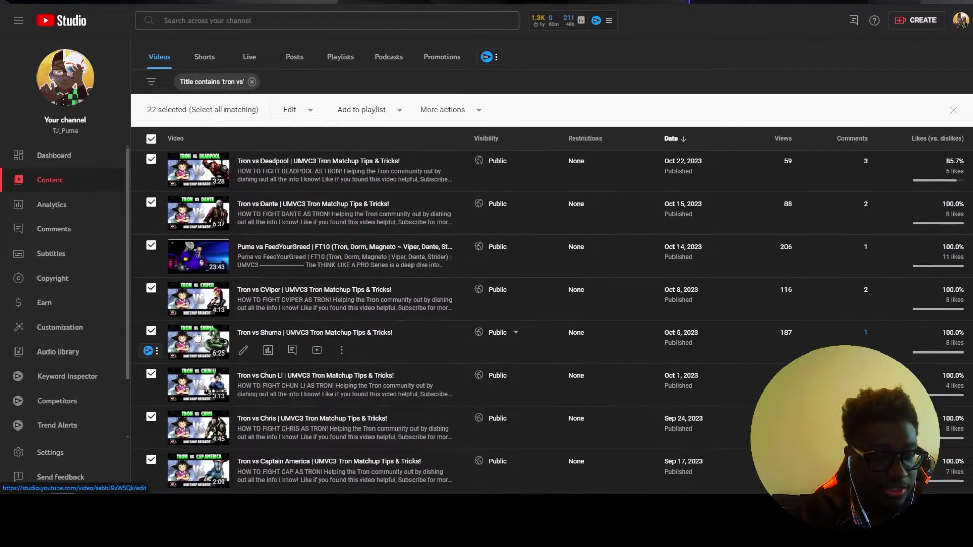
left_click(151, 246)
scroll(325, 264, "down", 5)
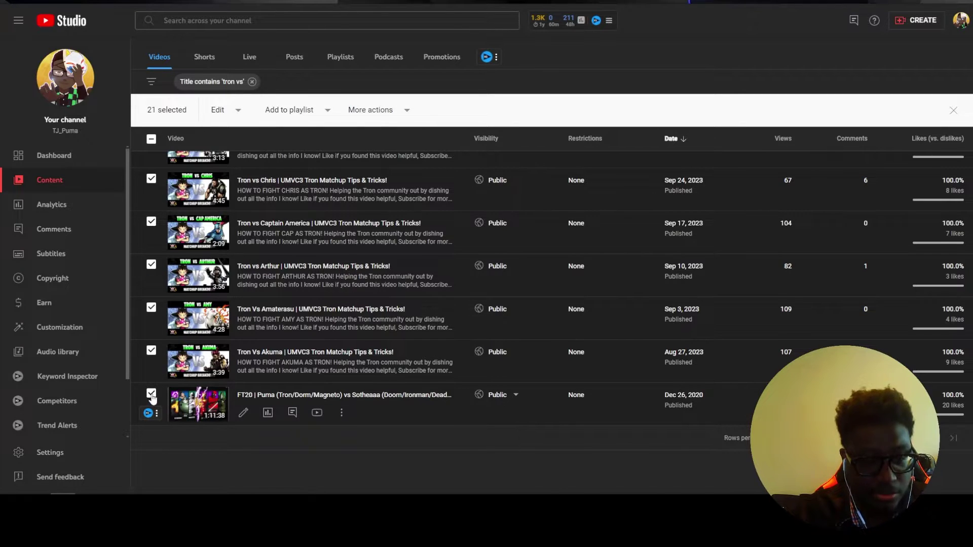
left_click(152, 396)
scroll(379, 372, "up", 15)
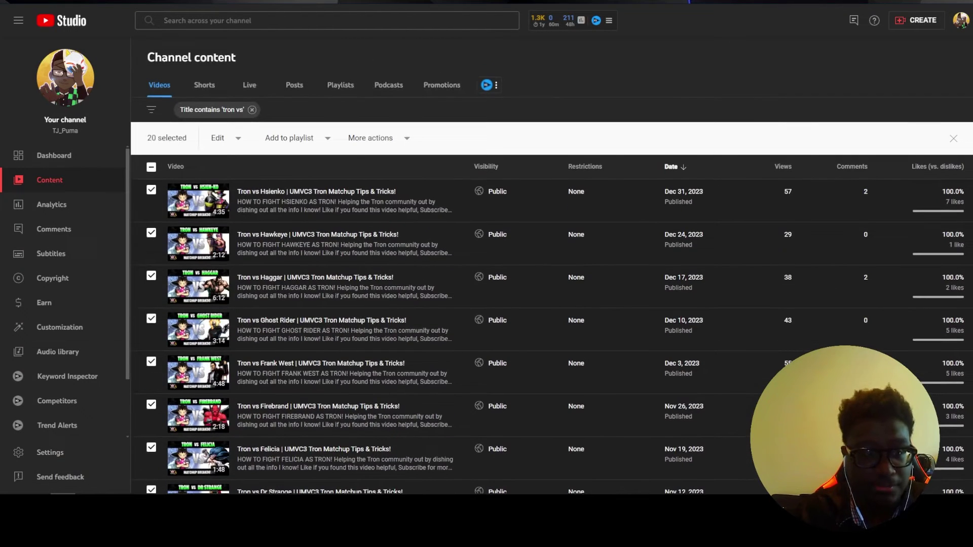
left_click(316, 140)
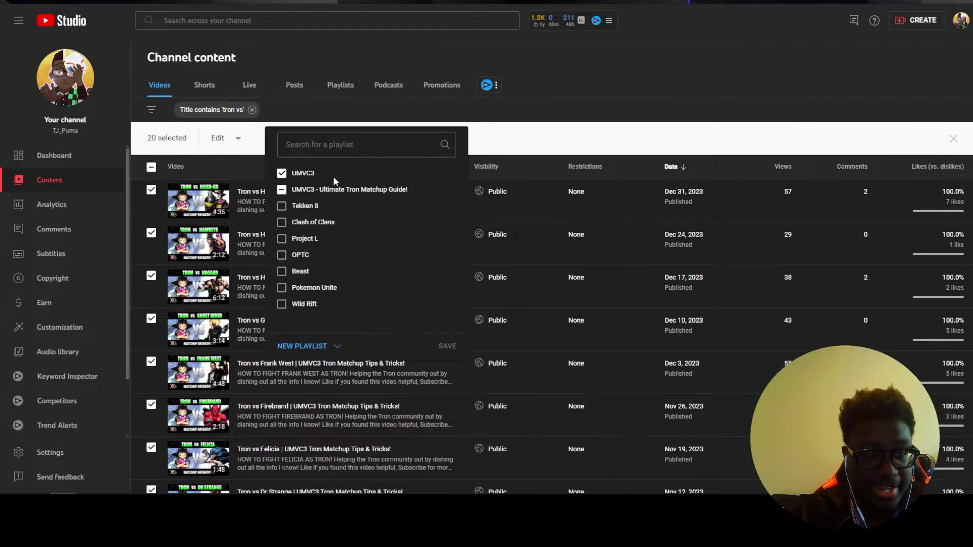
Uncheck UMVC3, check 'UMVC3 - Ultimate Tron Matchup Guide!' and save for the 20 selected videos
left_click(282, 175)
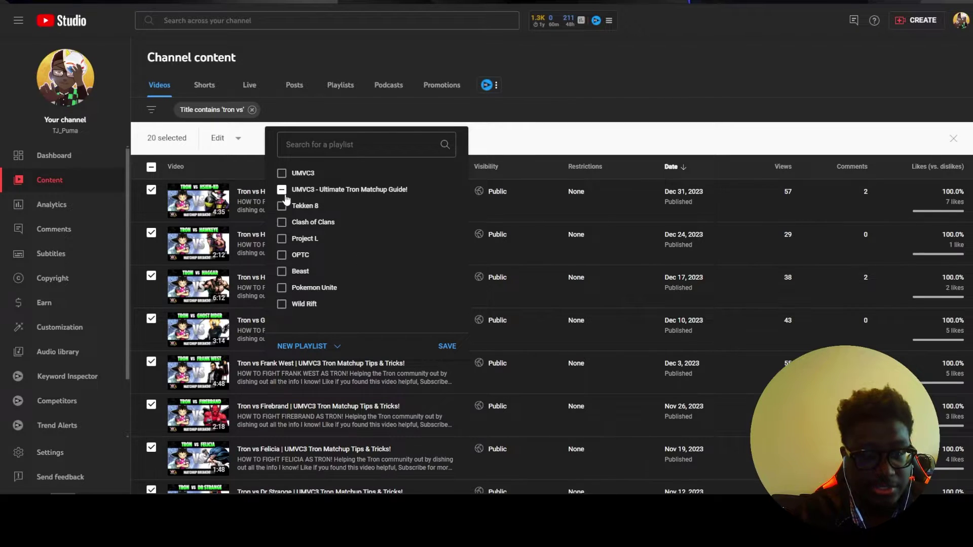
left_click(282, 191)
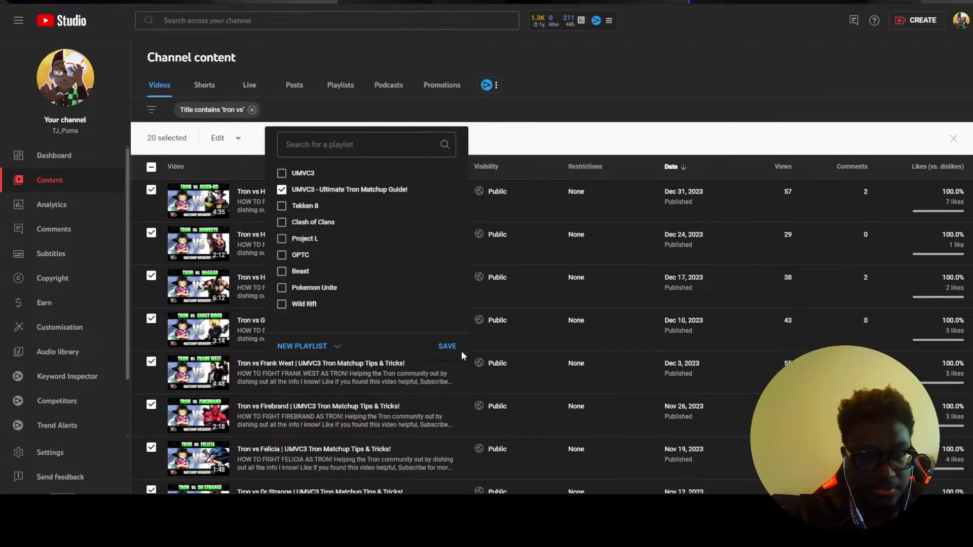
left_click(447, 346)
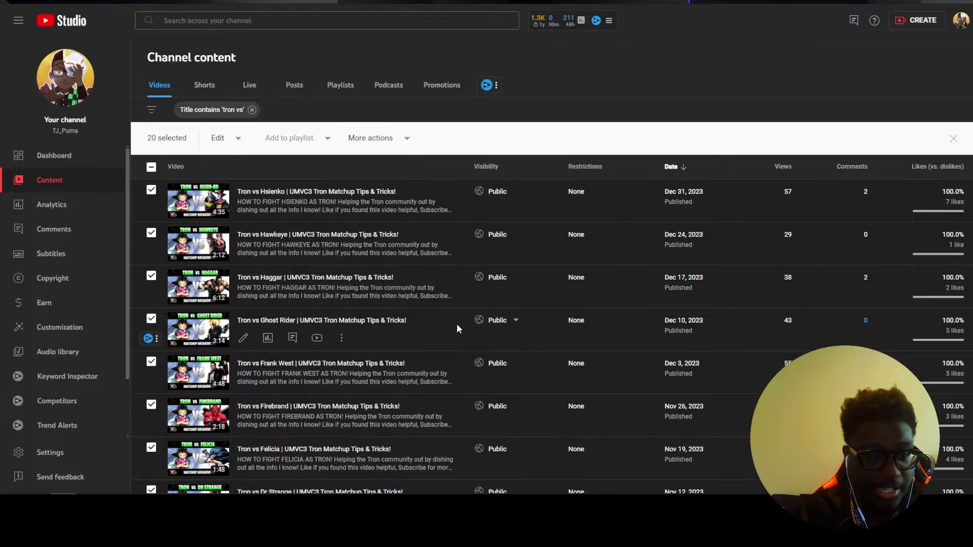
scroll(740, 373, "down", 10)
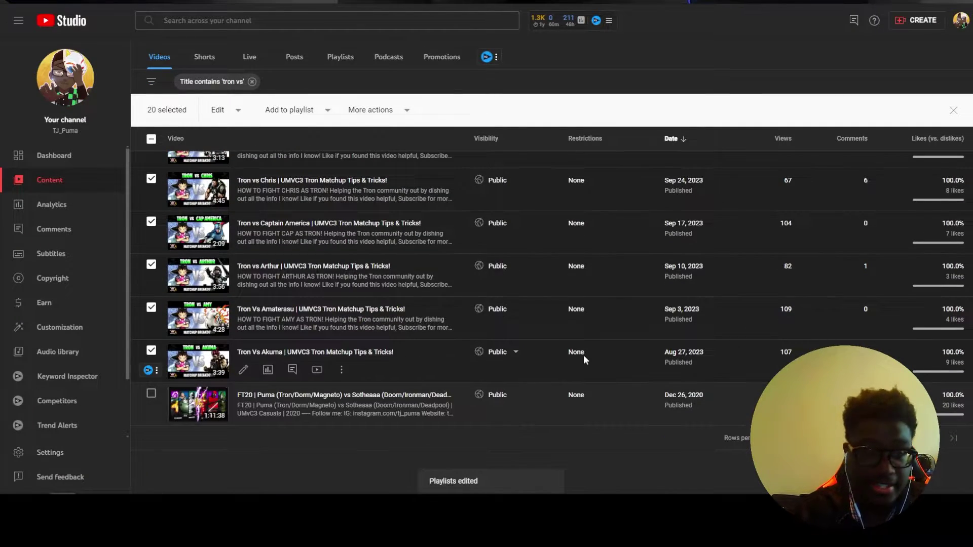
scroll(582, 355, "up", 10)
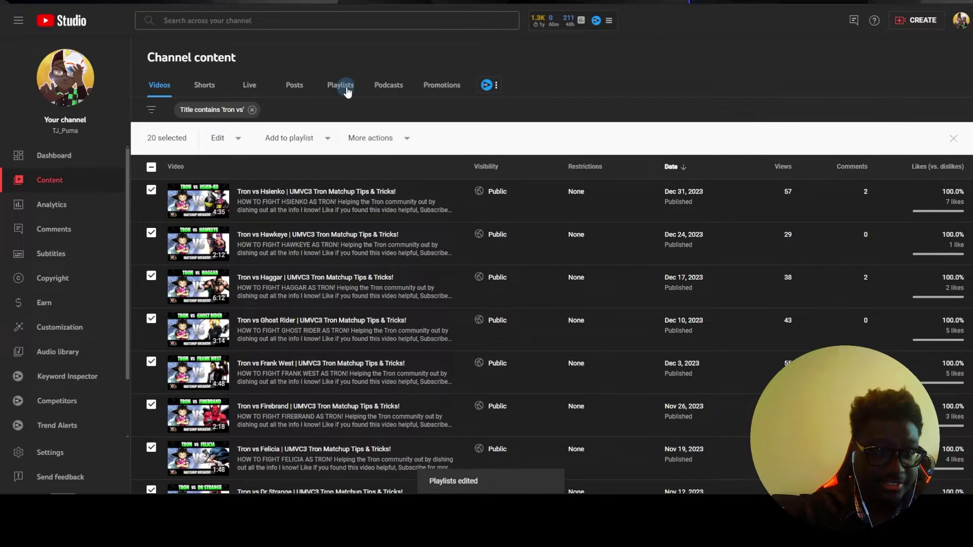
left_click(344, 87)
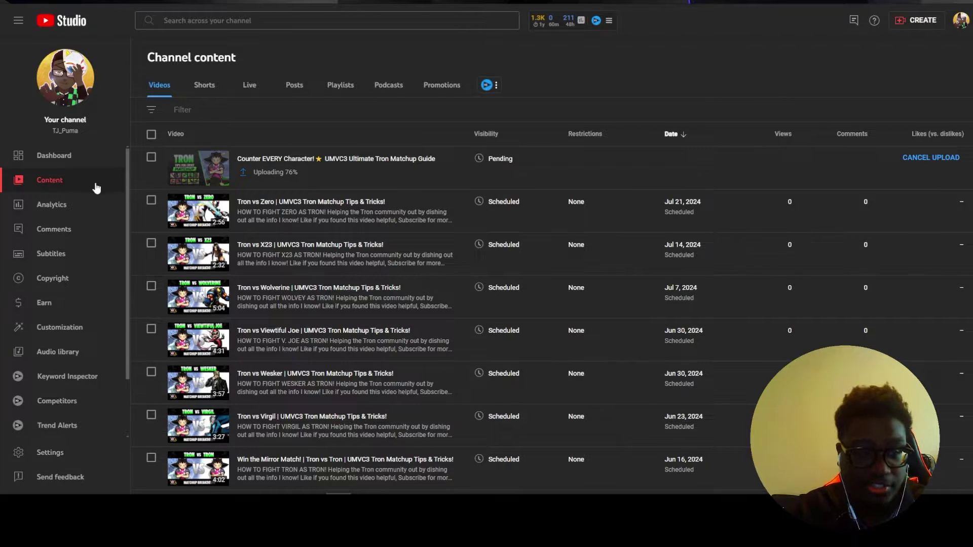
left_click(151, 200)
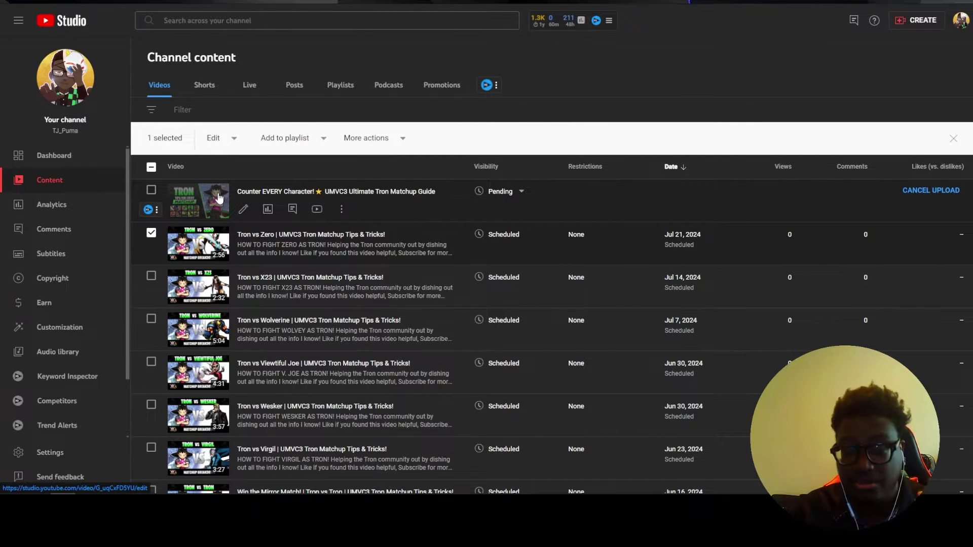
left_click(227, 140)
left_click(320, 143)
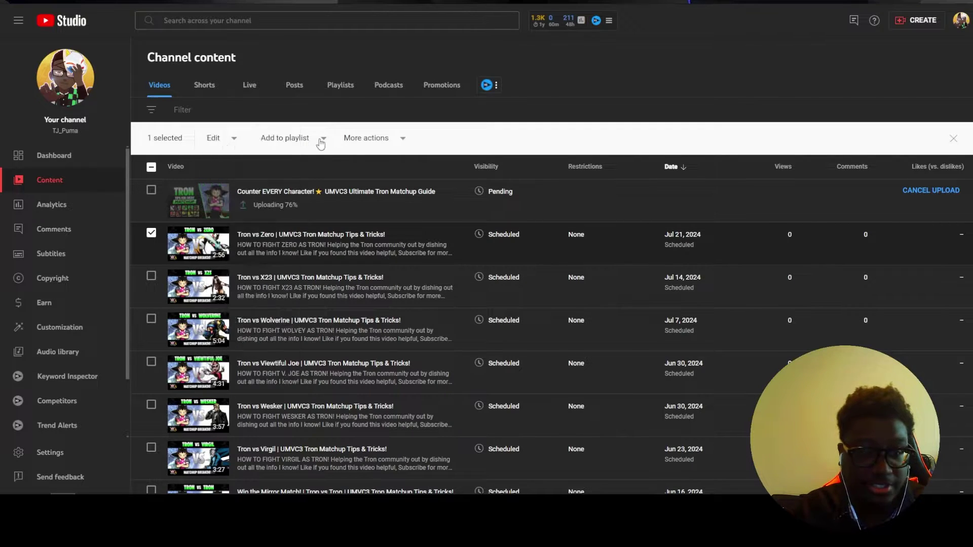
left_click(321, 142)
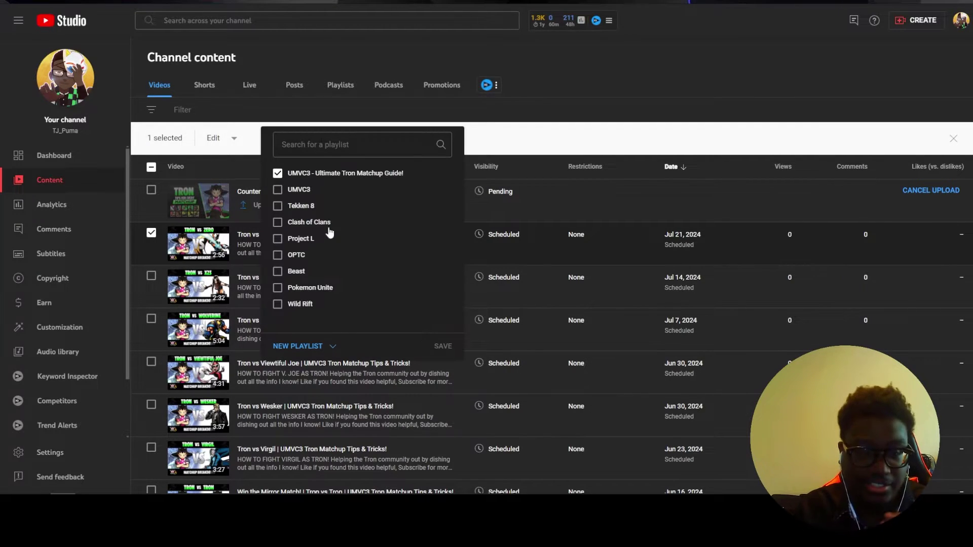
left_click(334, 347)
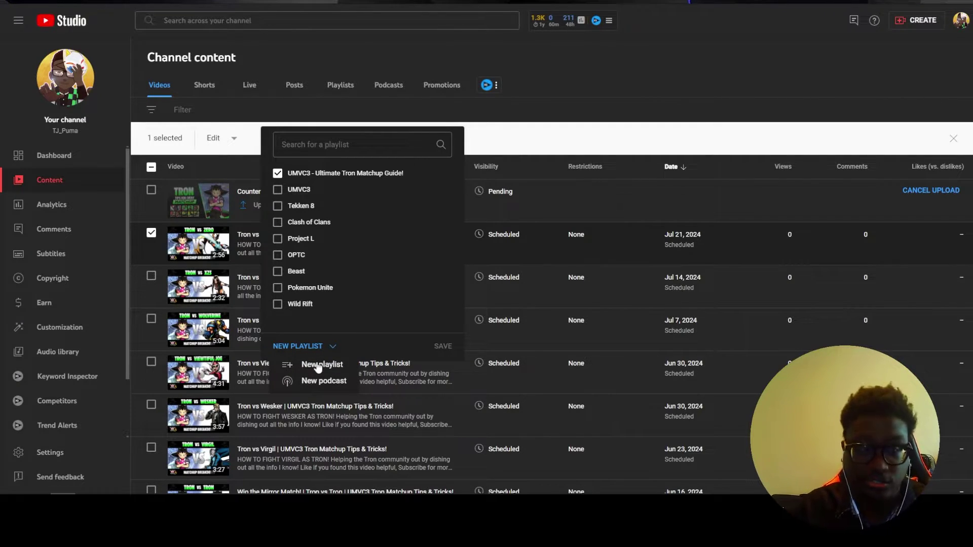
left_click(343, 88)
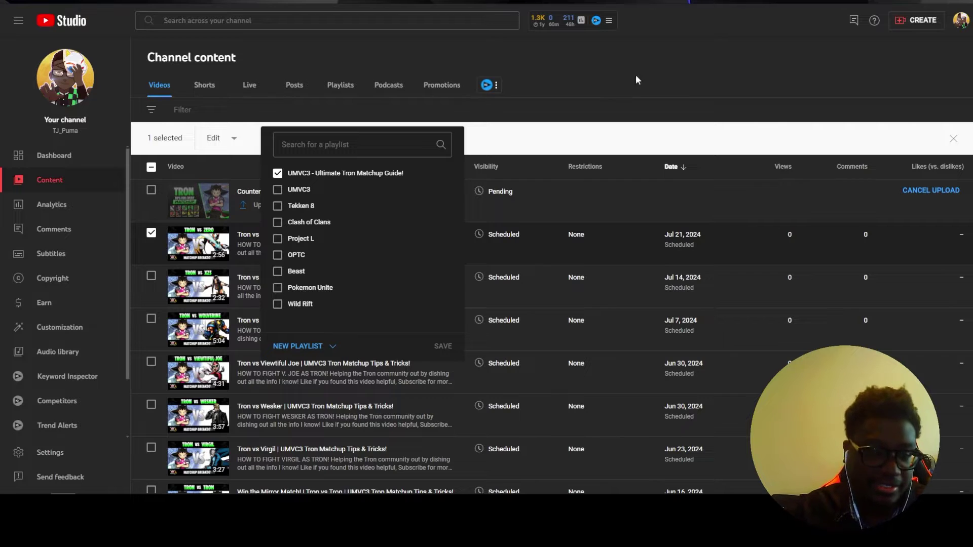
left_click(484, 133)
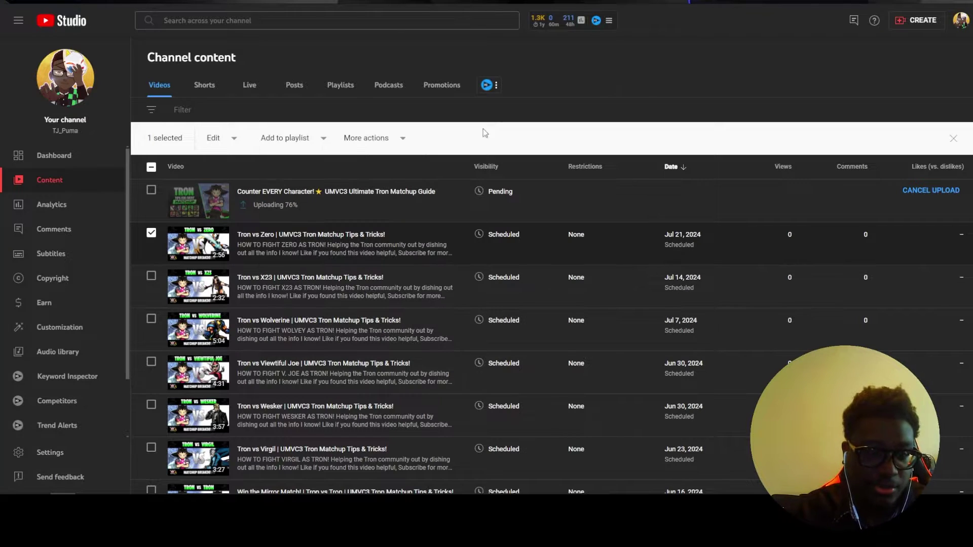
Open the Pokemon Unite playlist's details from the Playlists list
left_click(339, 89)
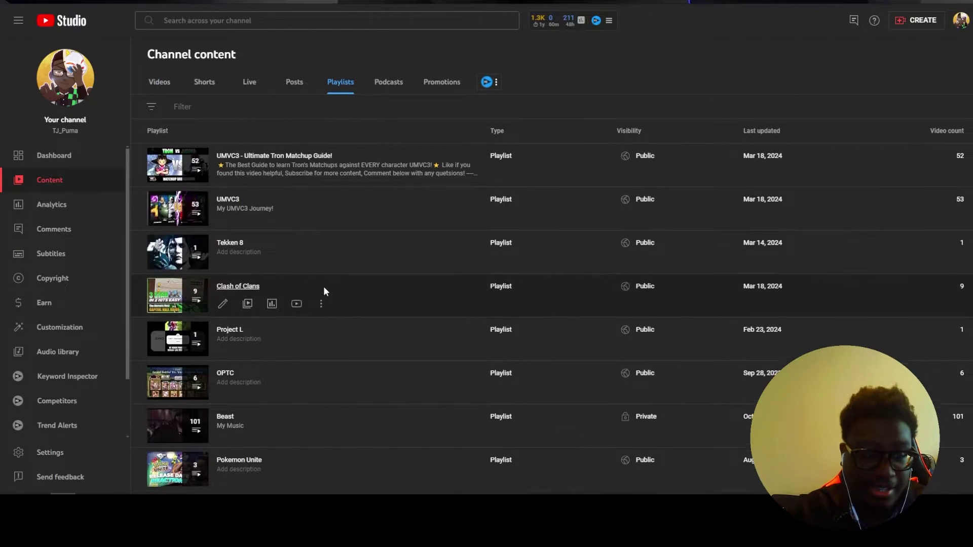
scroll(256, 243, "down", 2)
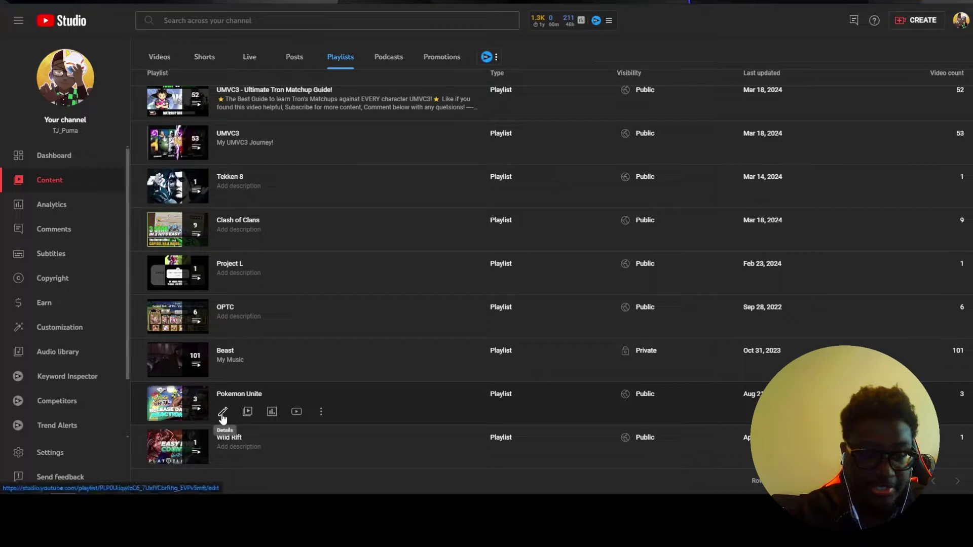
left_click(223, 412)
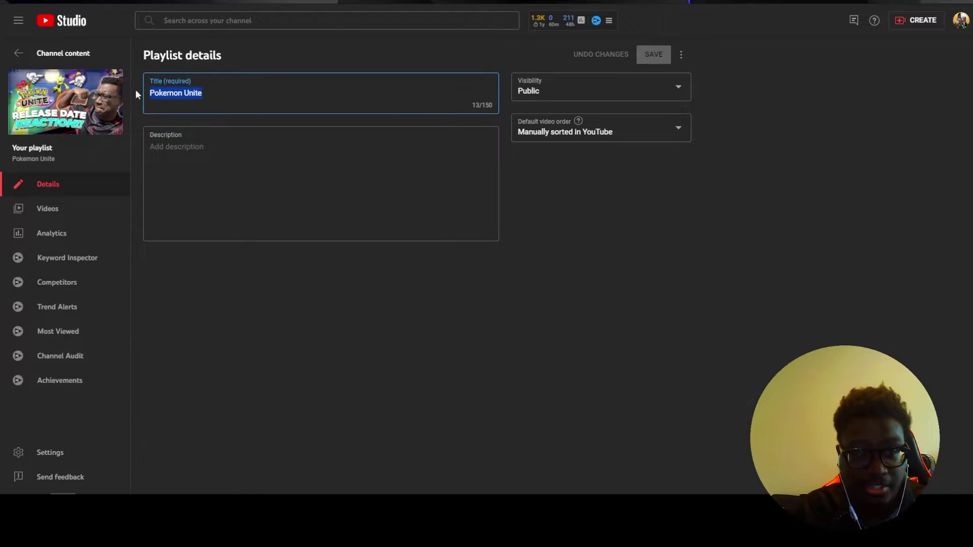
Reselect all 30 videos and start a bulk title edit set to Insert at end
left_click(243, 168)
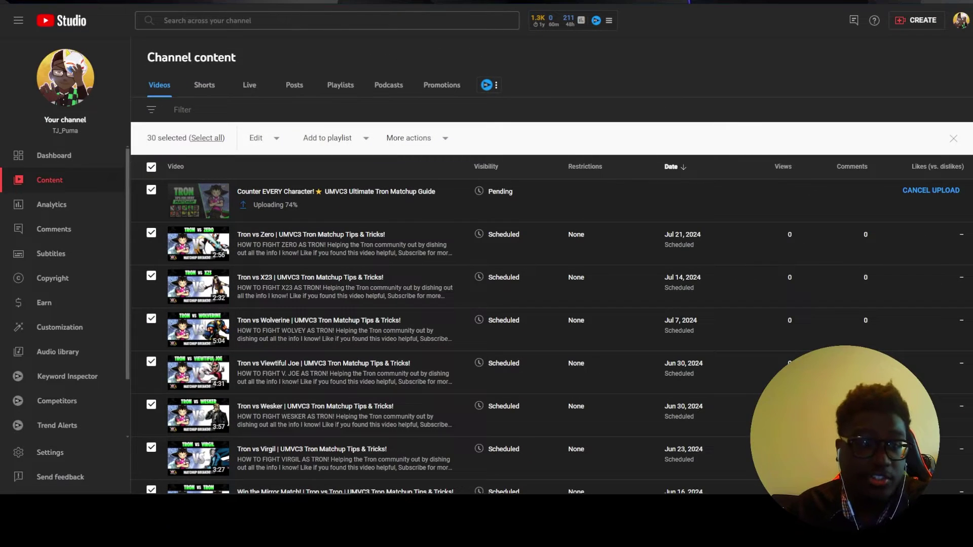
left_click(152, 168)
left_click(151, 167)
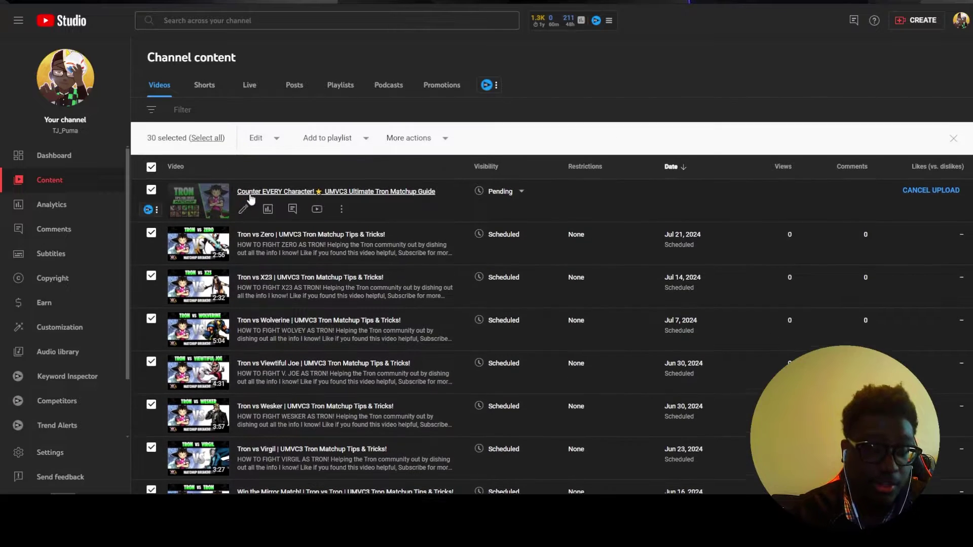
left_click(285, 146)
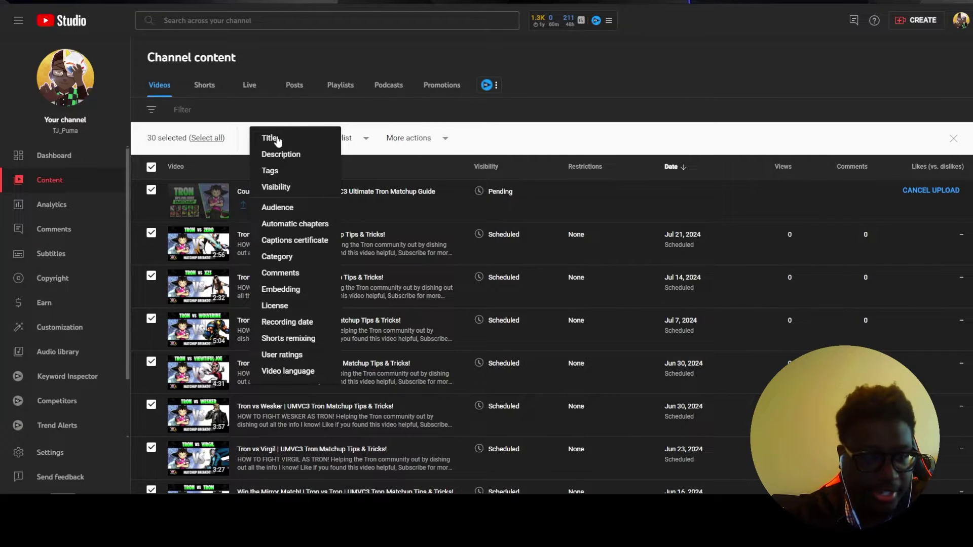
left_click(277, 138)
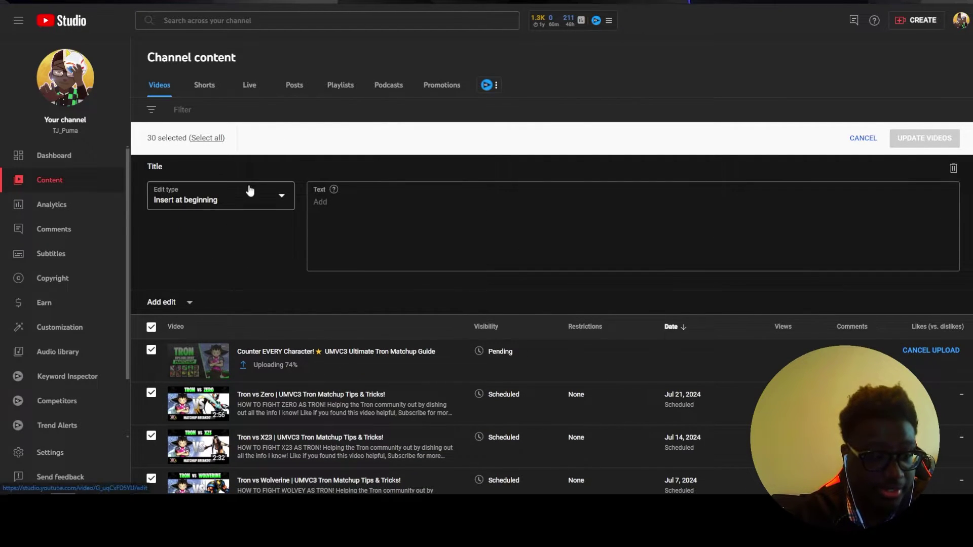
left_click(276, 196)
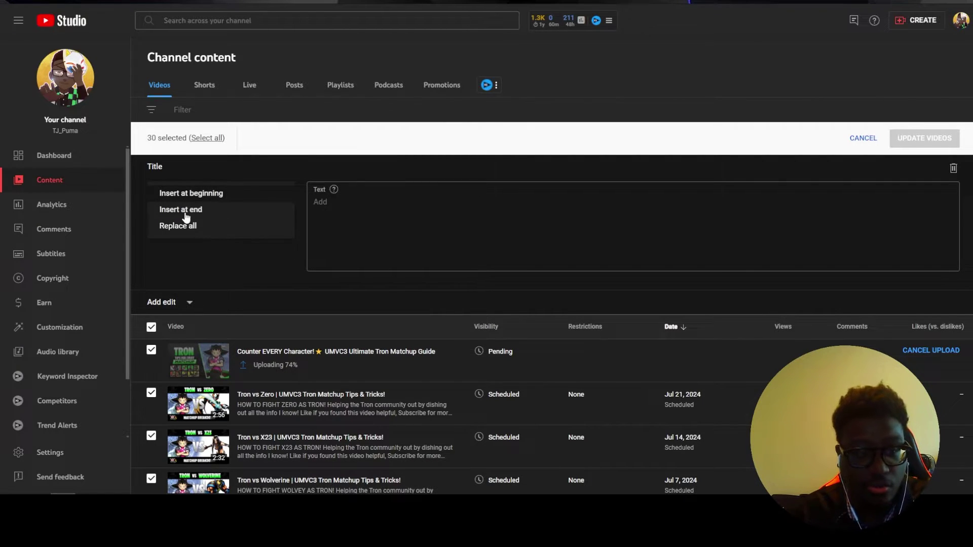
left_click(183, 212)
Enter test text ',m.jkl' as the appended title text, then delete it so nothing is applied
left_click(253, 202)
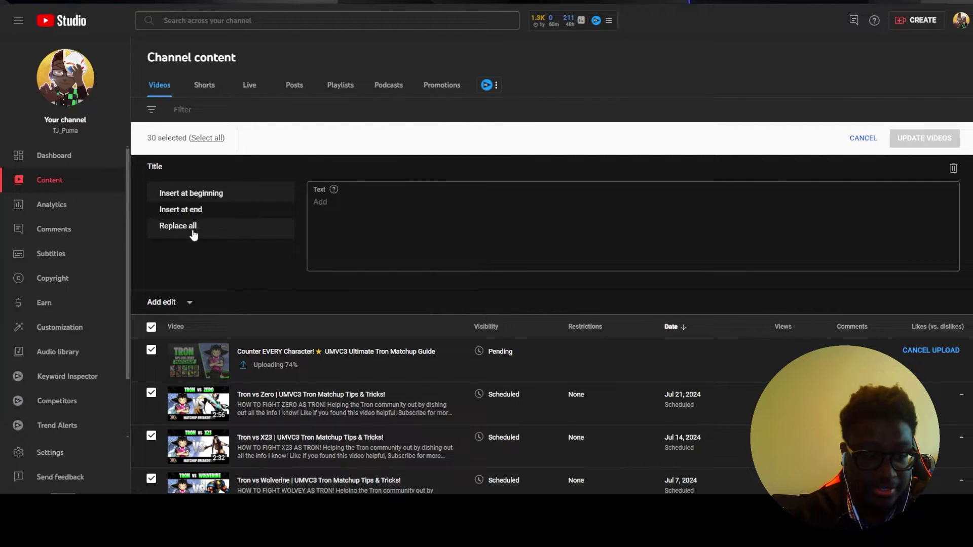
left_click(245, 260)
left_click(203, 201)
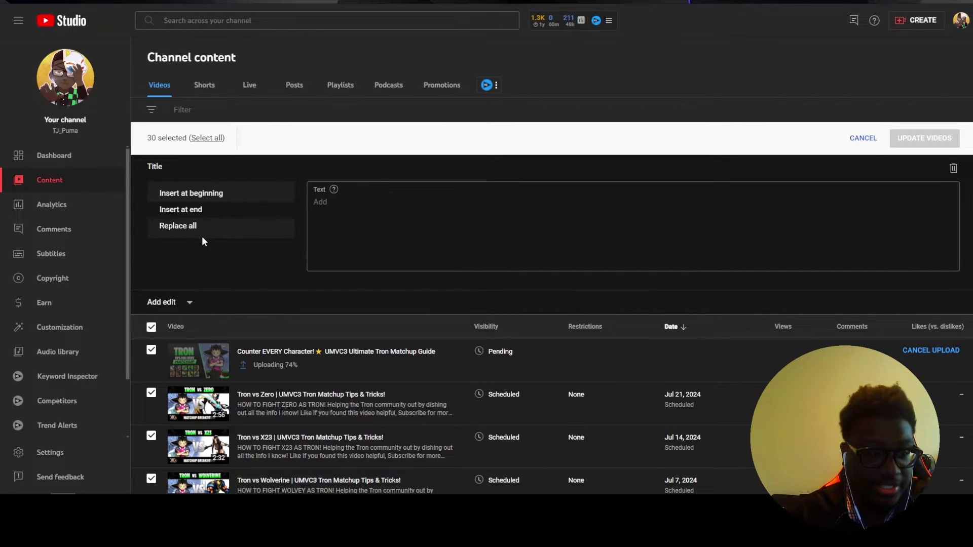
left_click(194, 211)
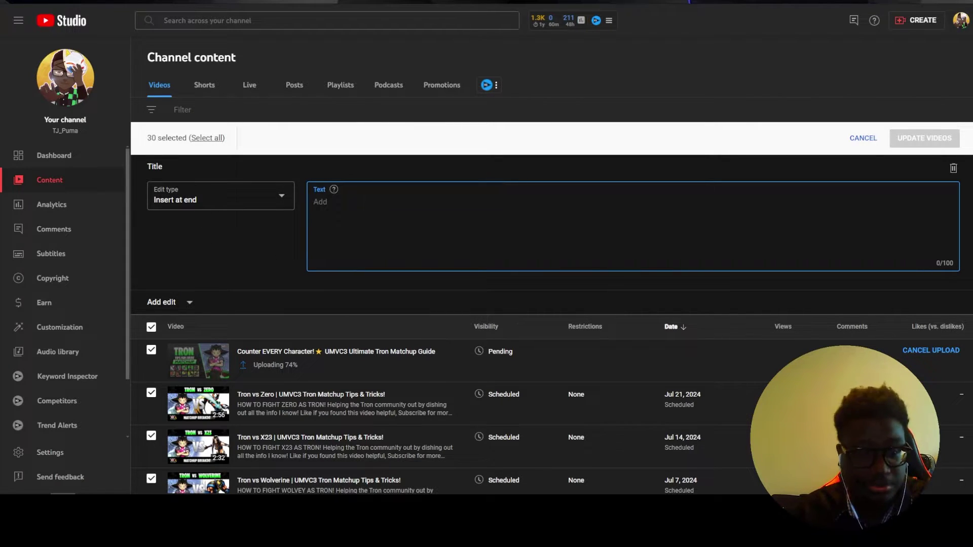
type(",m.jkl")
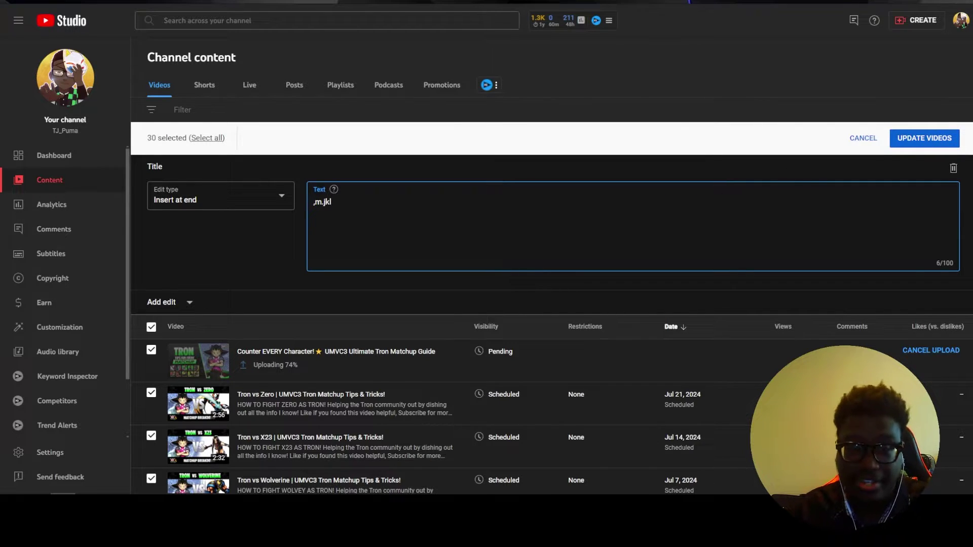
key("ctrl+a")
key("BackSpace")
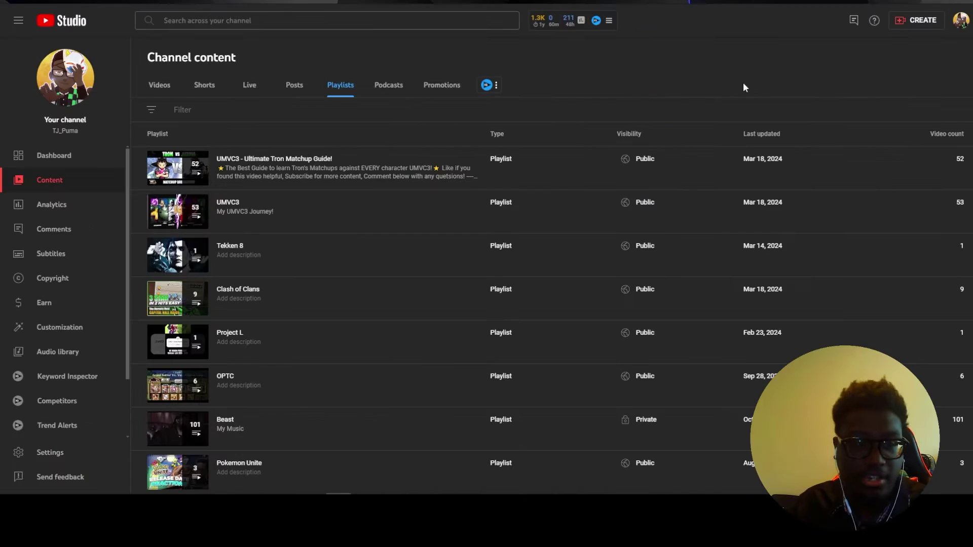
mouse_move(238, 163)
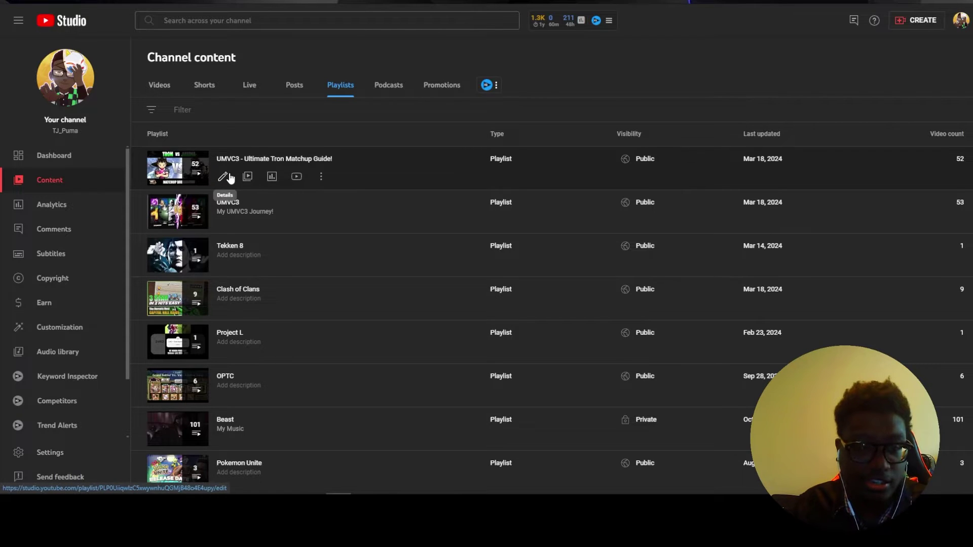
left_click(223, 177)
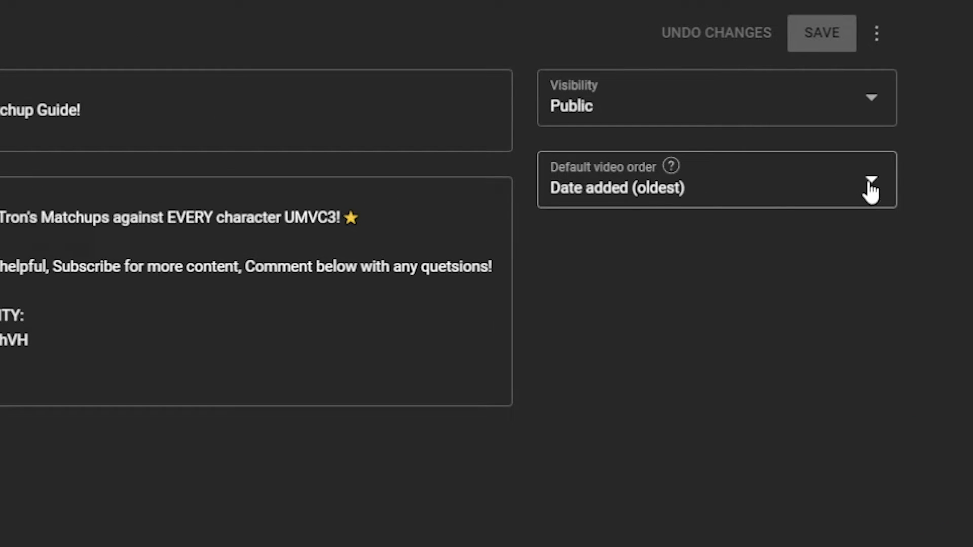
left_click(869, 183)
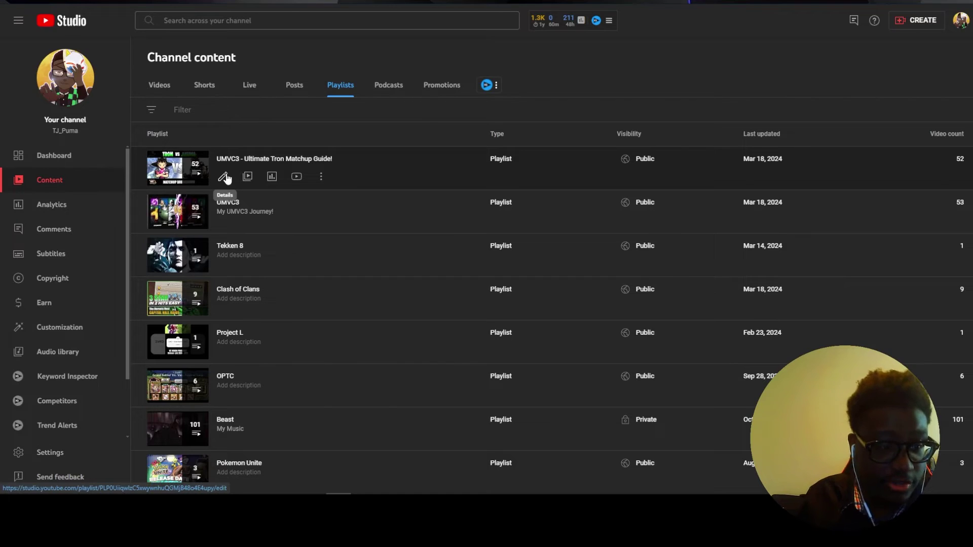
left_click(339, 86)
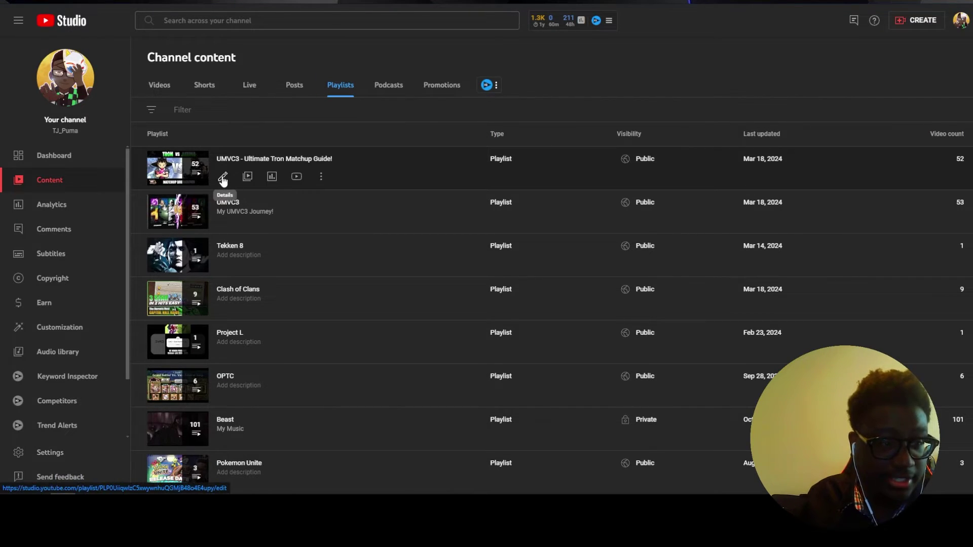
left_click(223, 178)
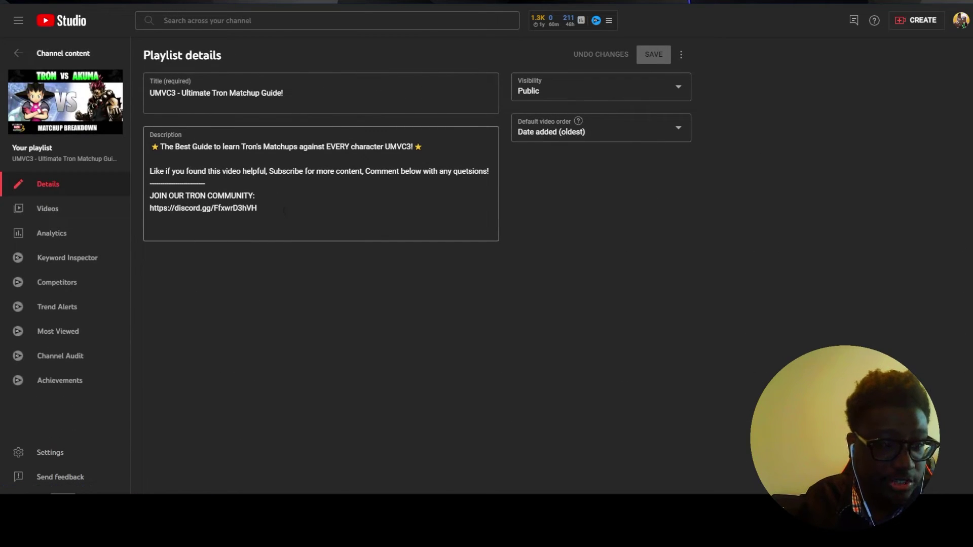
left_click(652, 96)
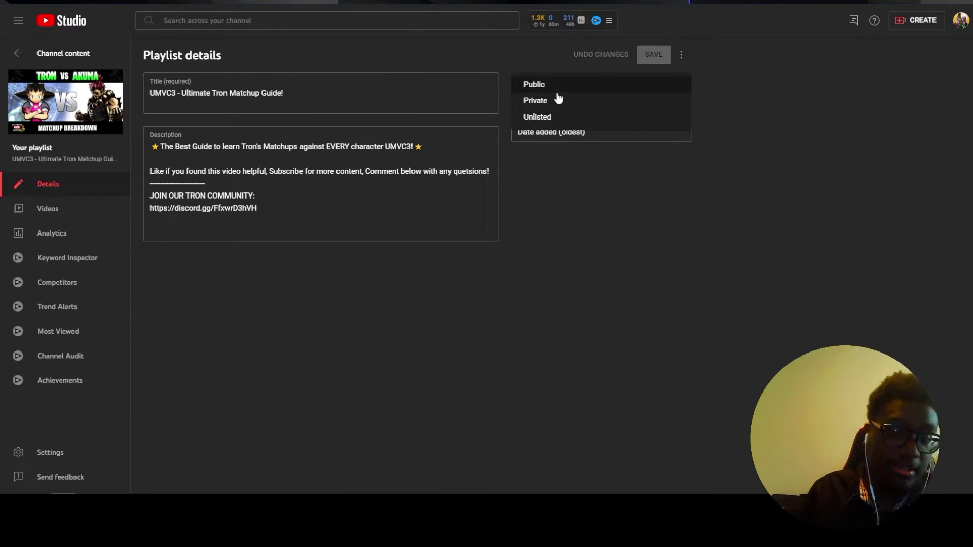
left_click(657, 239)
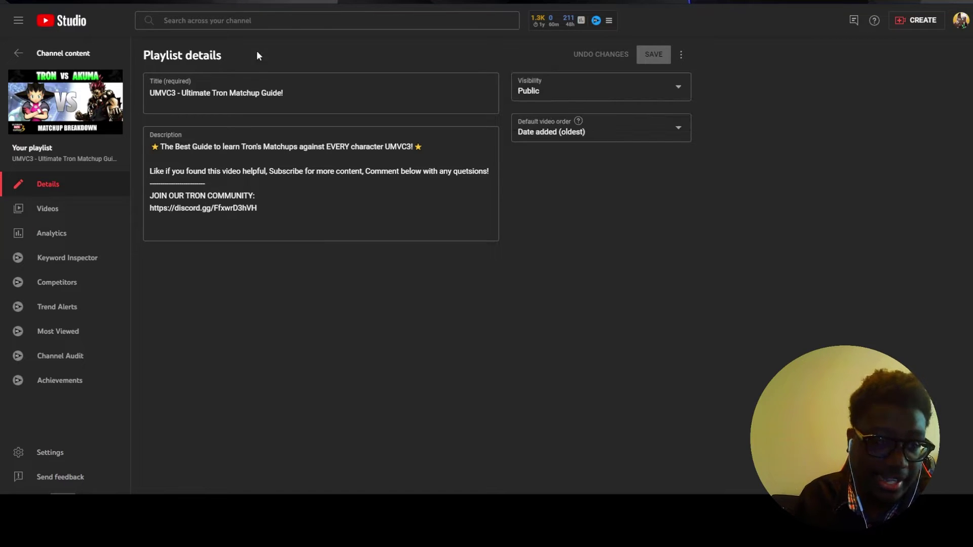
left_click(38, 54)
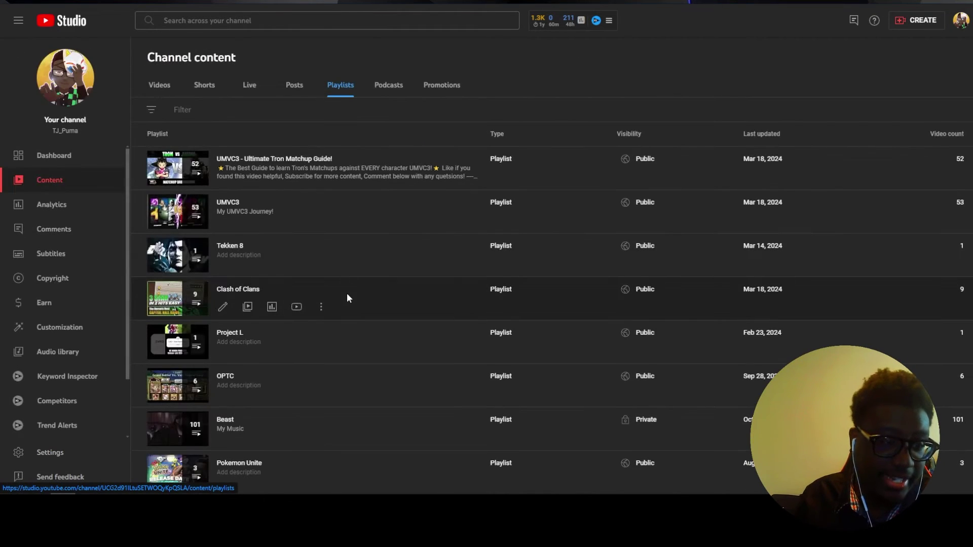
scroll(304, 344, "down", 2)
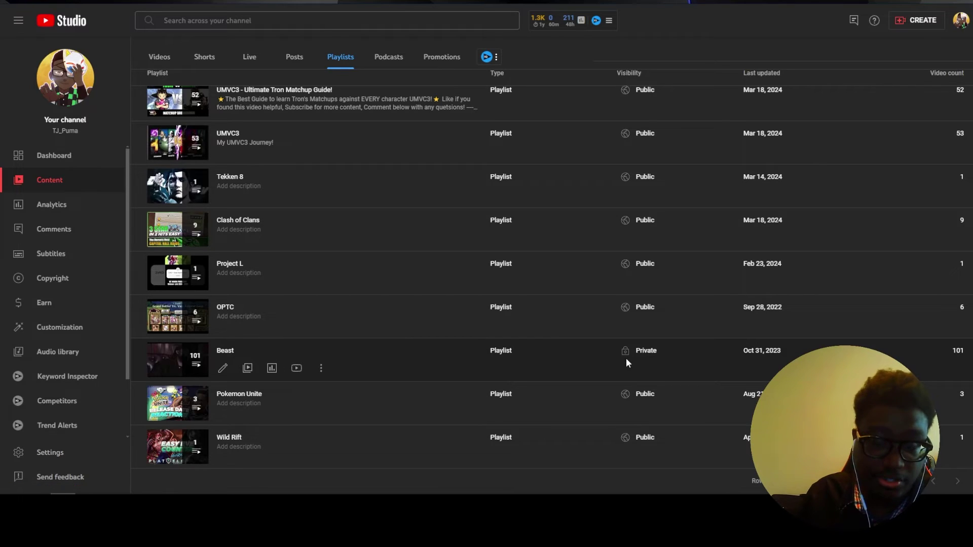
scroll(627, 361, "up", 2)
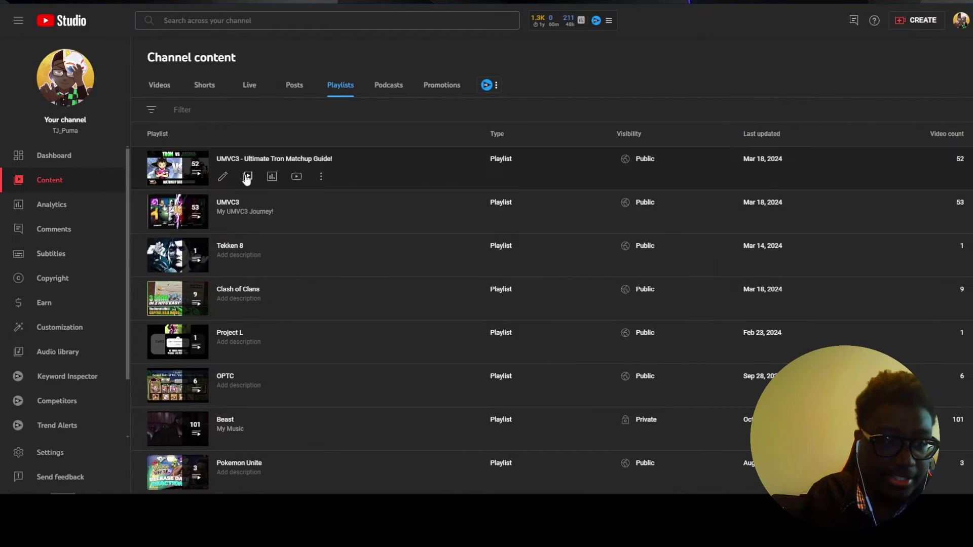
left_click(222, 176)
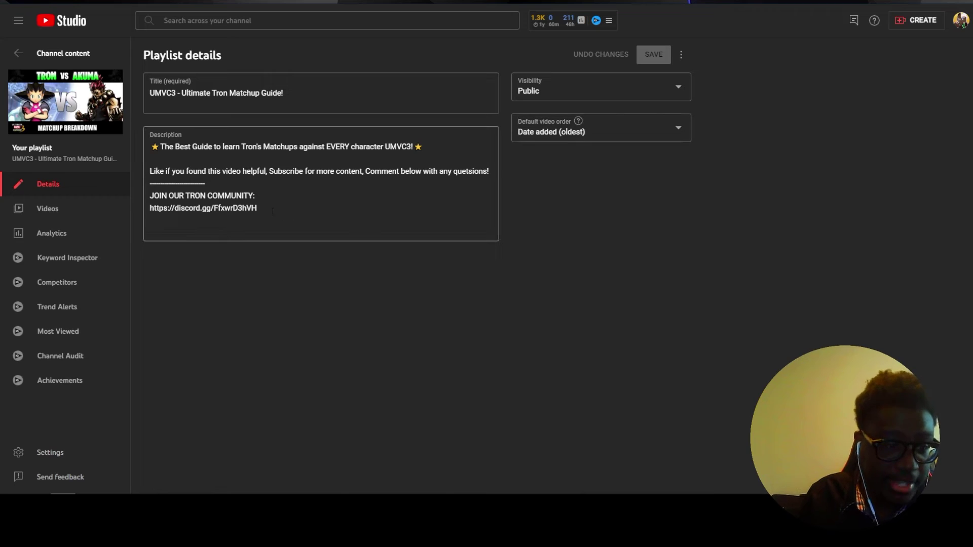
left_click_drag(273, 211, 114, 139)
left_click(318, 223)
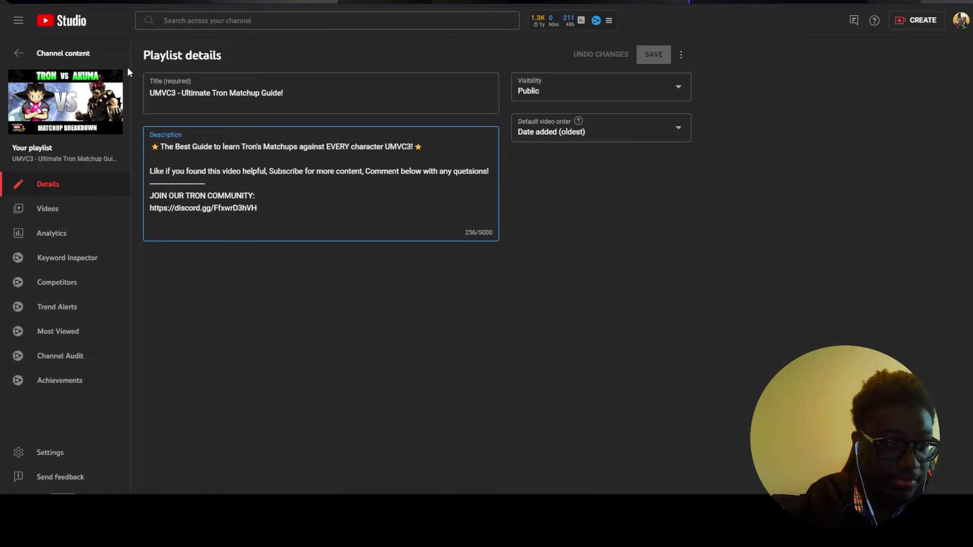
left_click(18, 53)
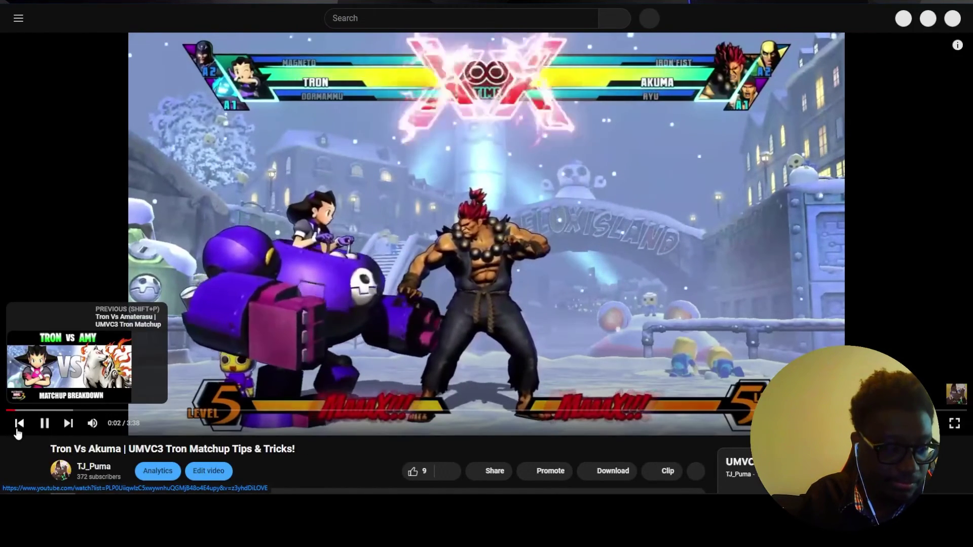
Pause Tron Vs Akuma and scroll the 52-video queue to check matchups like Tron vs Trish and Sentinel
left_click(44, 423)
scroll(391, 265, "down", 3)
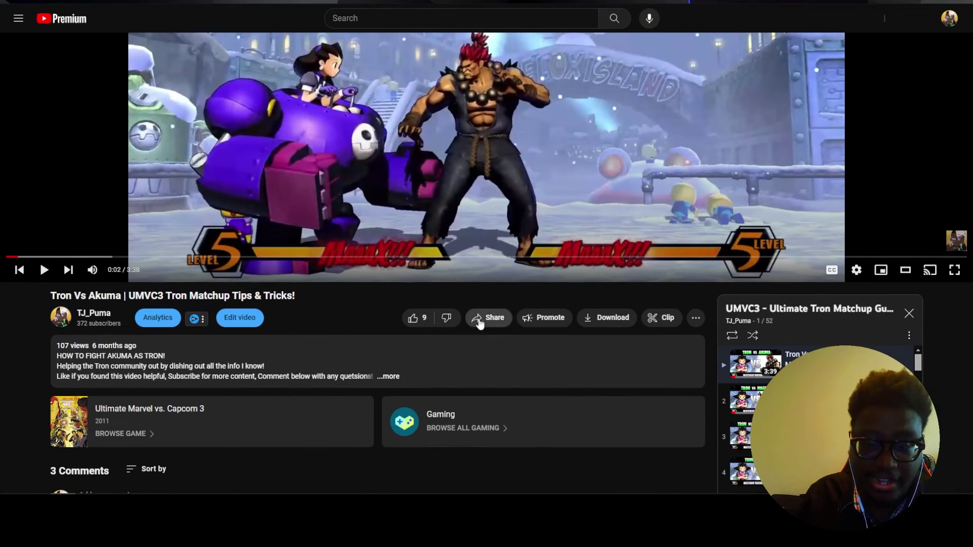
scroll(712, 321, "down", 3)
scroll(794, 253, "down", 5)
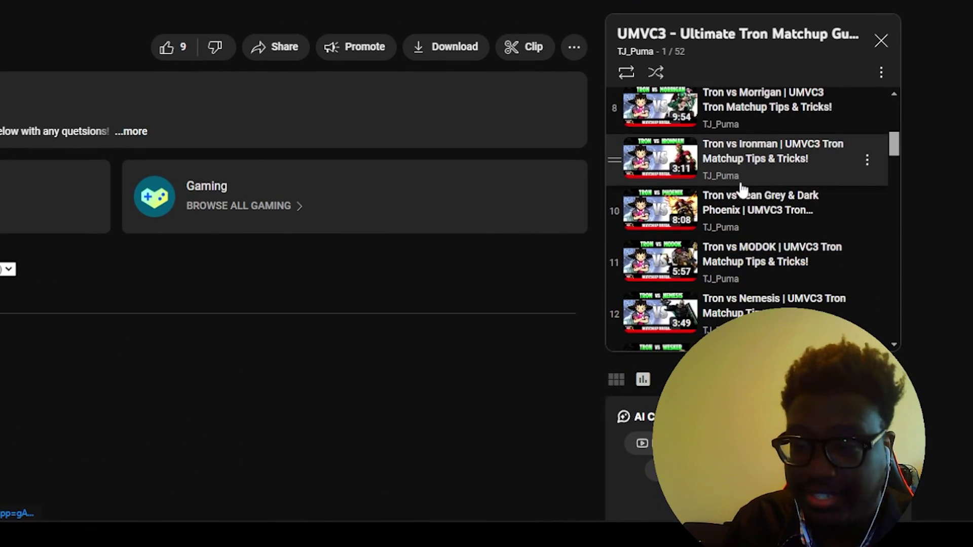
scroll(742, 190, "down", 7)
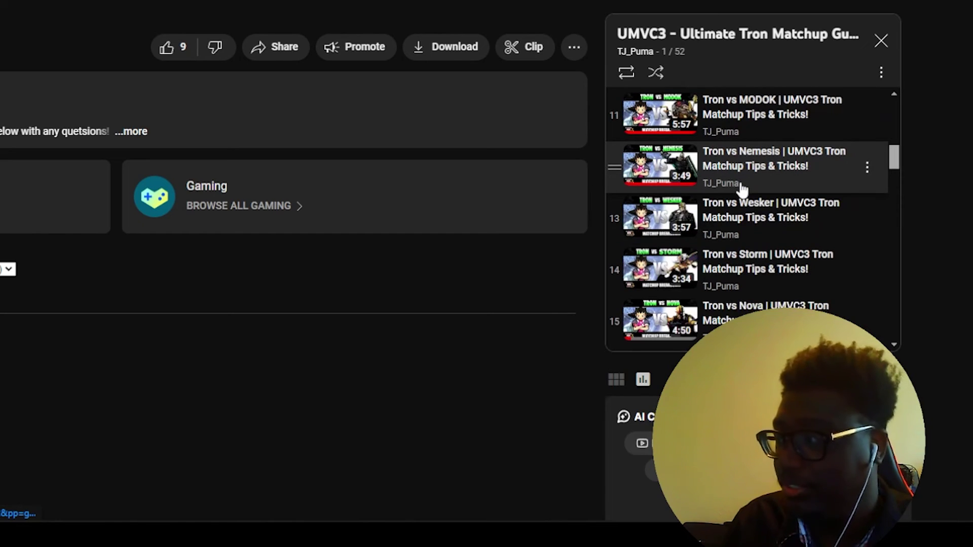
scroll(742, 190, "down", 7)
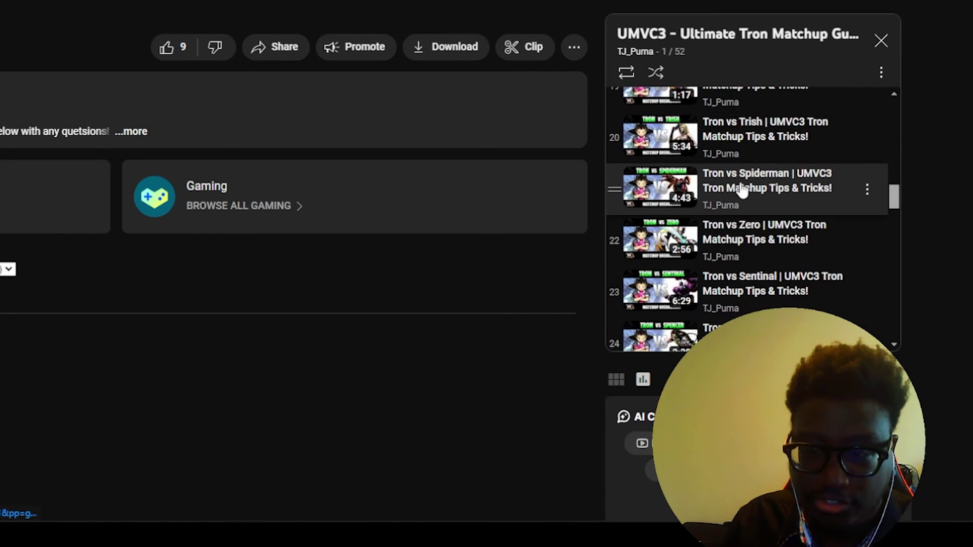